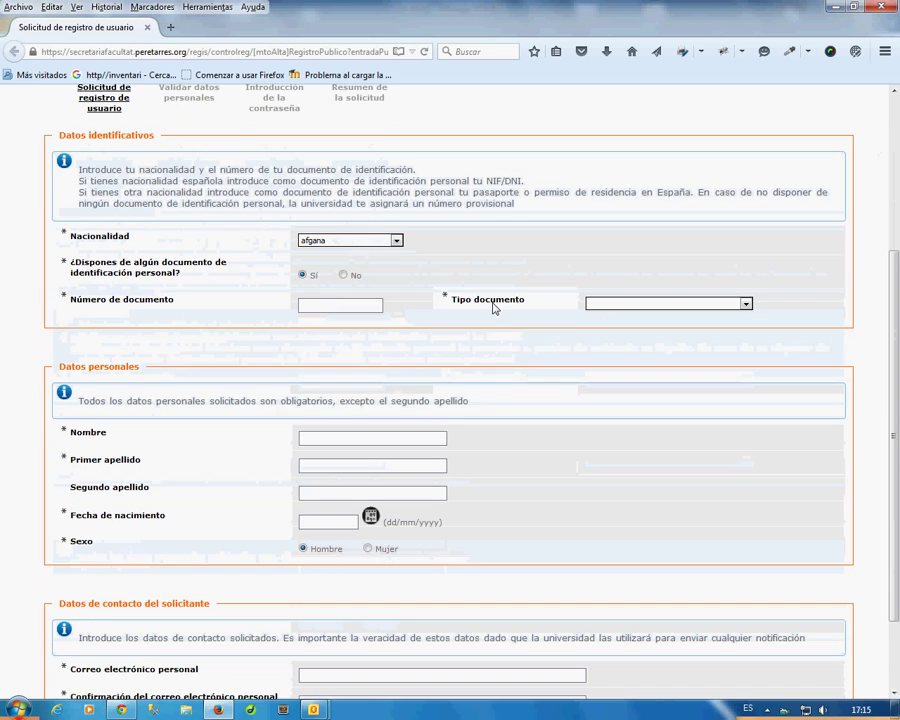
# Set the Nacionalidad dropdown to chilena.
pyautogui.click(396, 236)
pyautogui.scroll(-5, 347, 360)
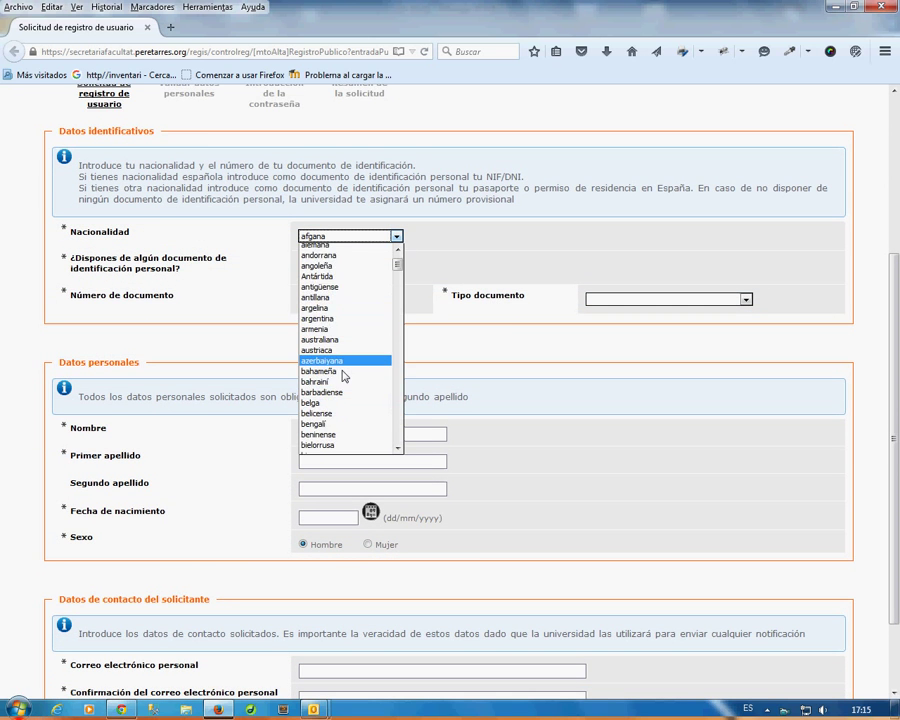
pyautogui.scroll(-4, 340, 384)
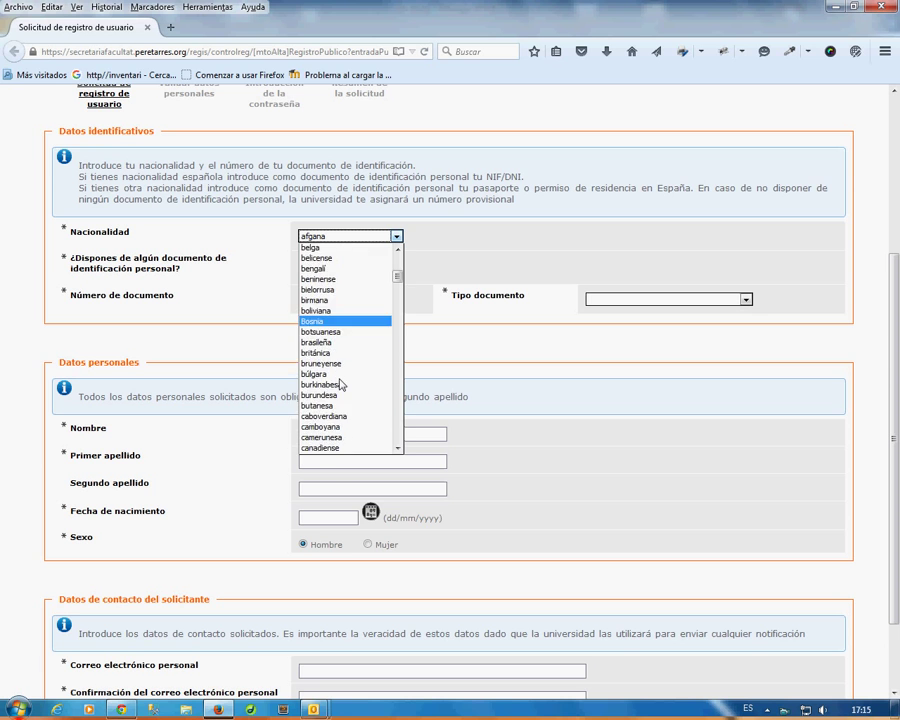
pyautogui.scroll(-1, 340, 388)
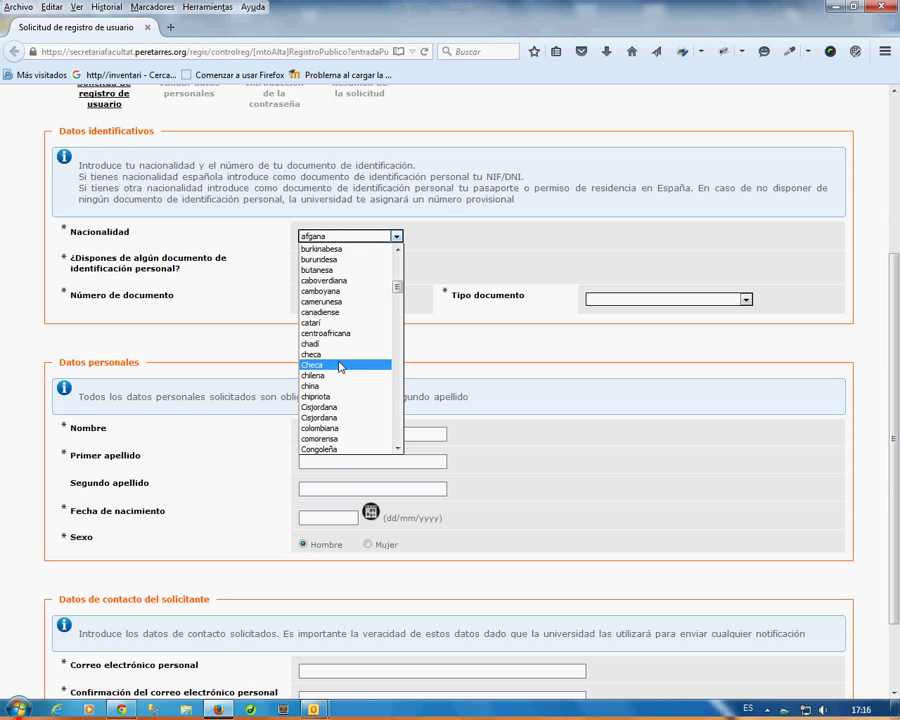
pyautogui.click(337, 375)
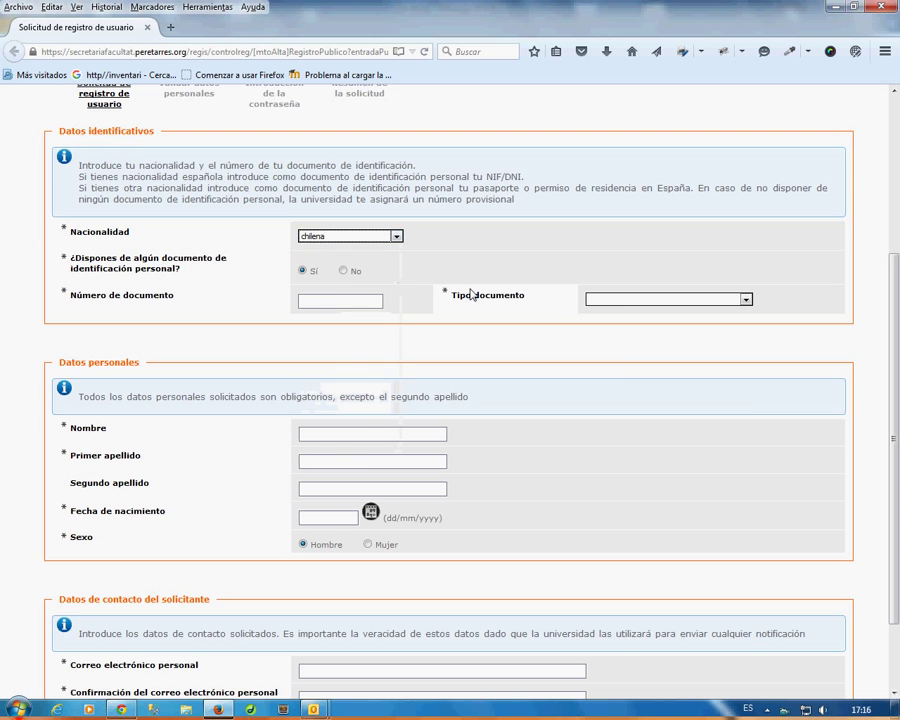
# Choose 'Documento de identidad en otros países' as document type and enter the document number.
pyautogui.click(636, 302)
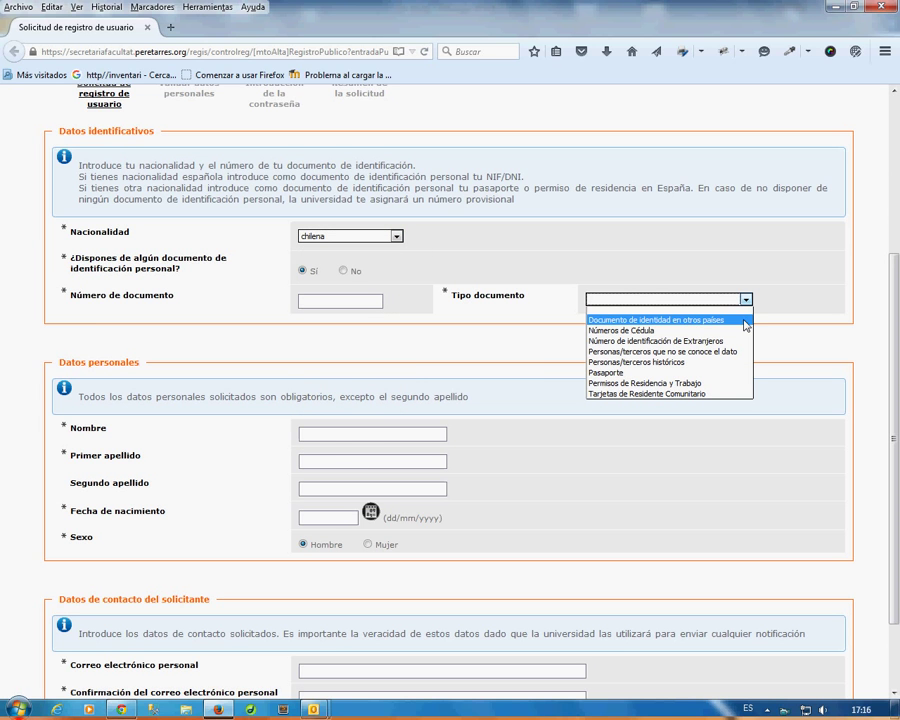
pyautogui.click(349, 301)
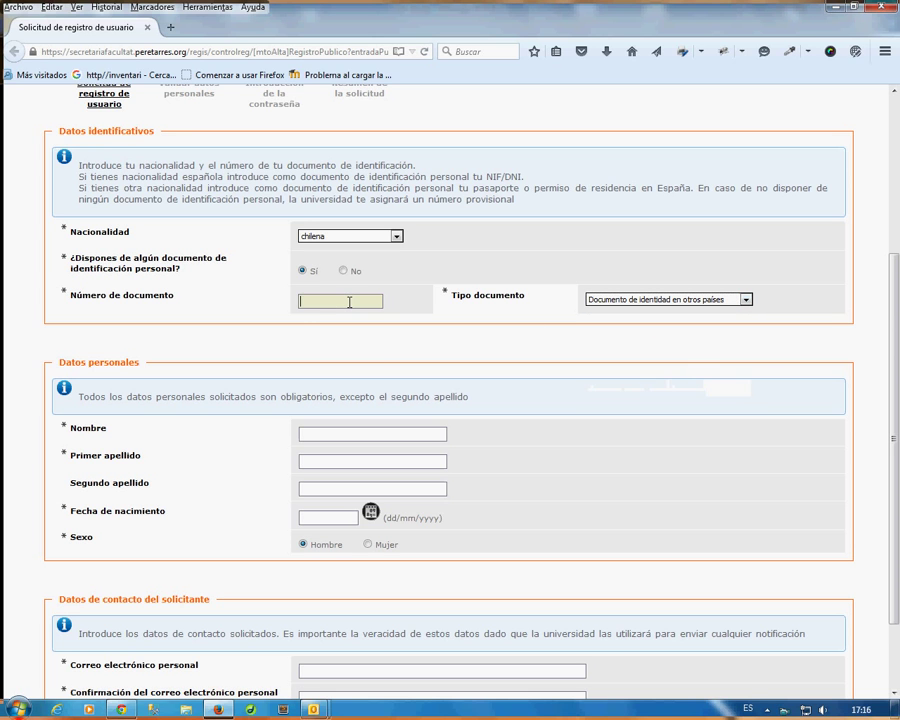
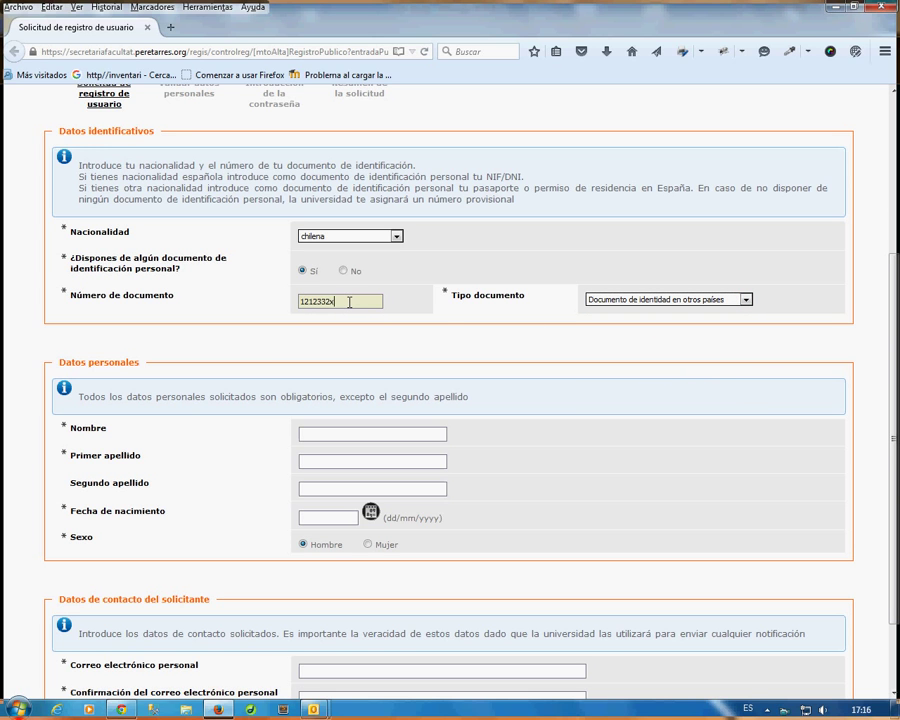
pyautogui.moveTo(349, 301); pyautogui.dragTo(285, 302)
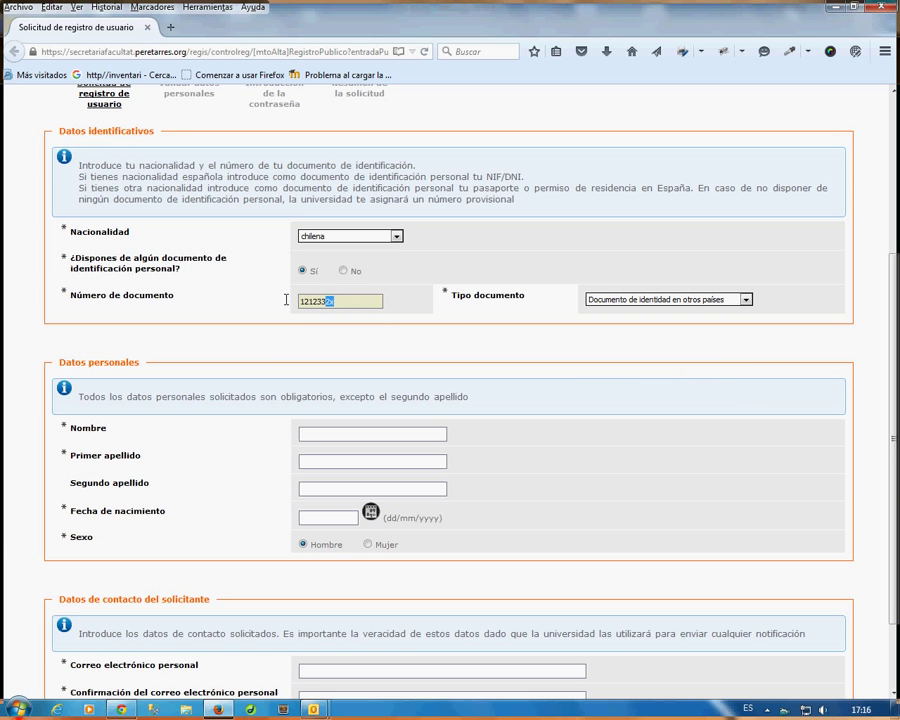
pyautogui.click(448, 324)
pyautogui.click(353, 430)
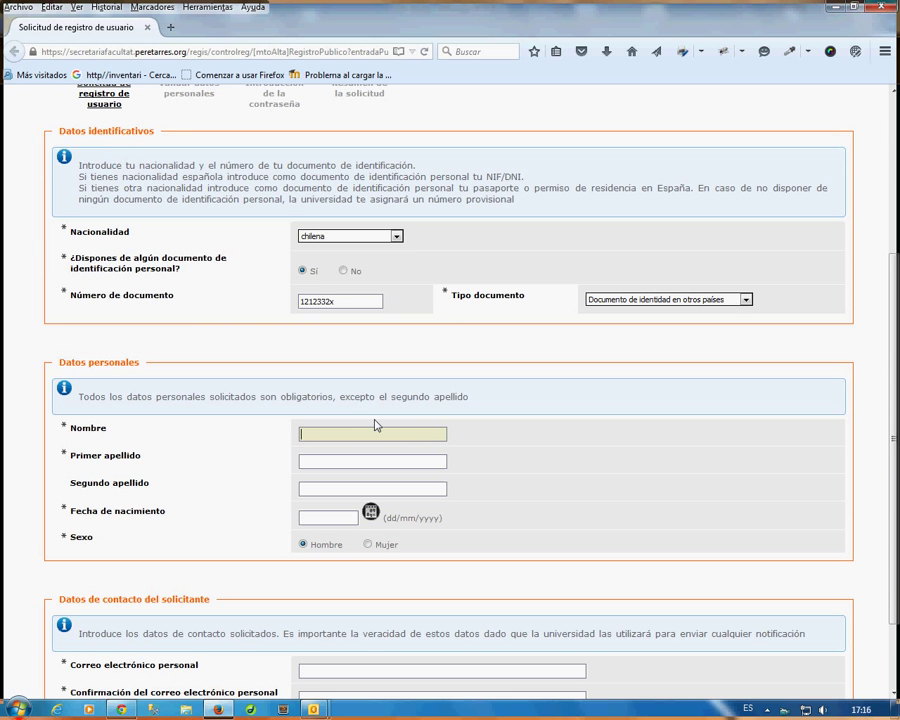
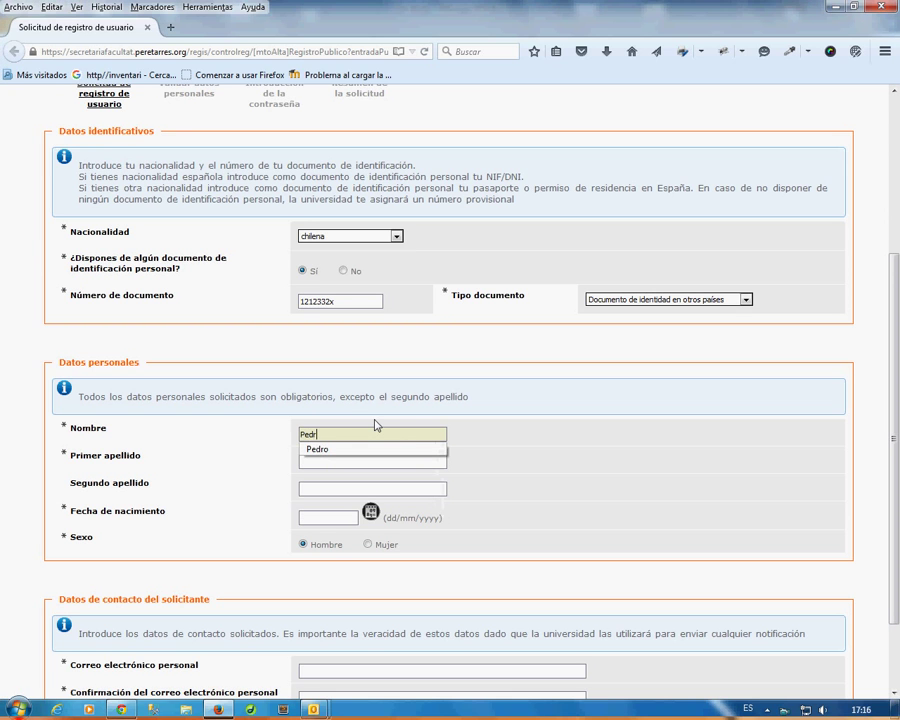
# Fill in the applicant's first name, first surname and second surname.
pyautogui.press('Tab')
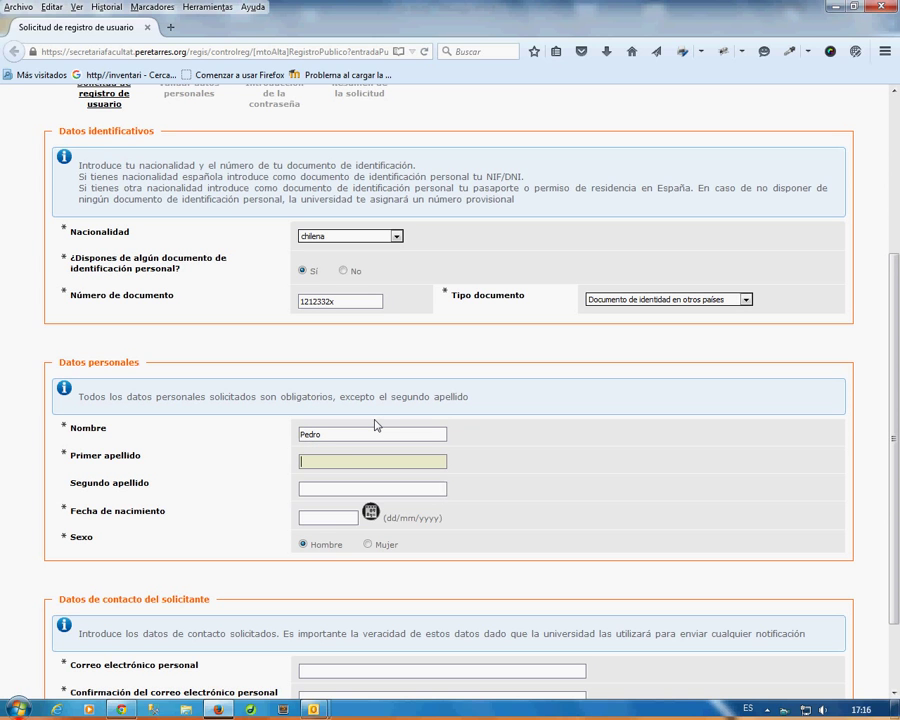
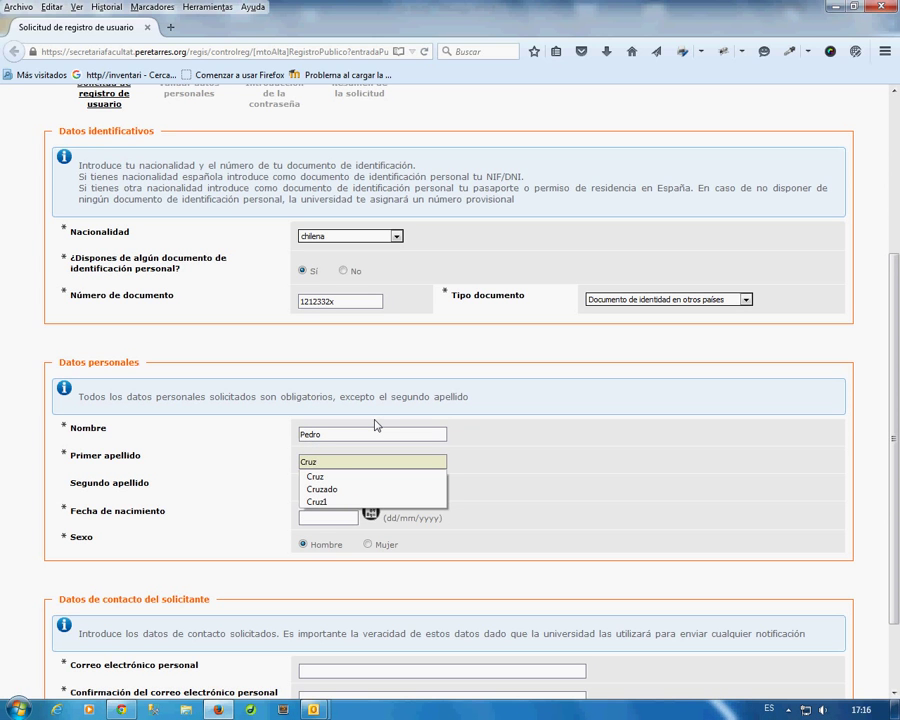
pyautogui.press('Tab')
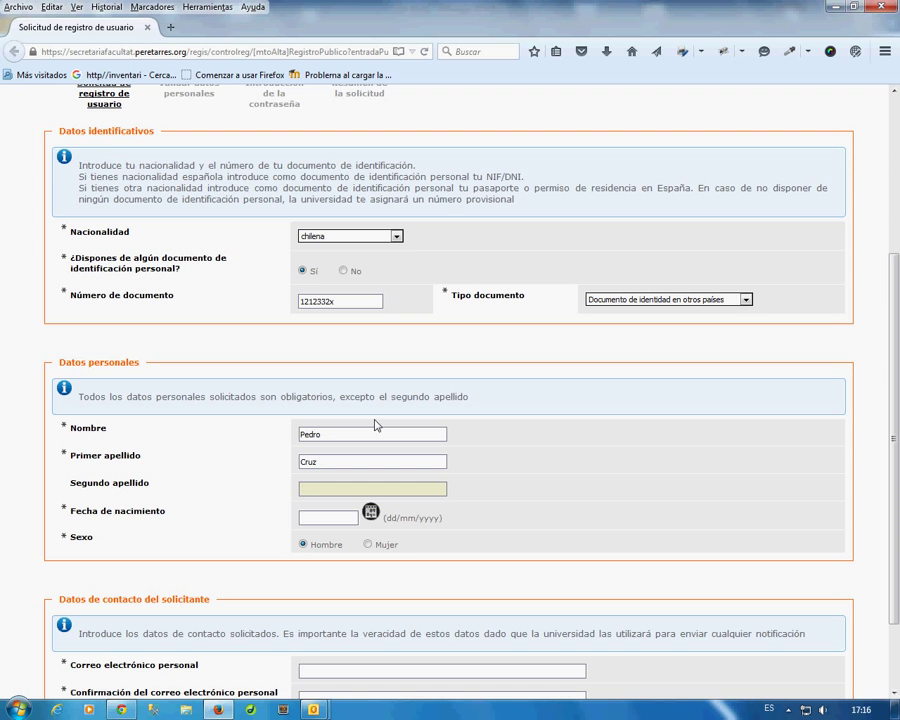
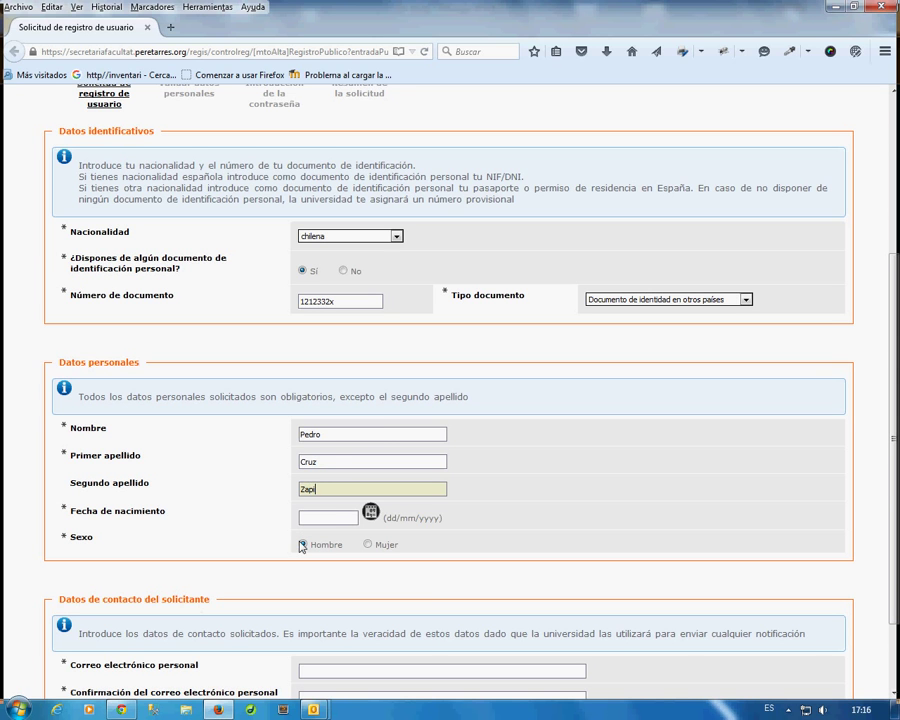
pyautogui.click(334, 517)
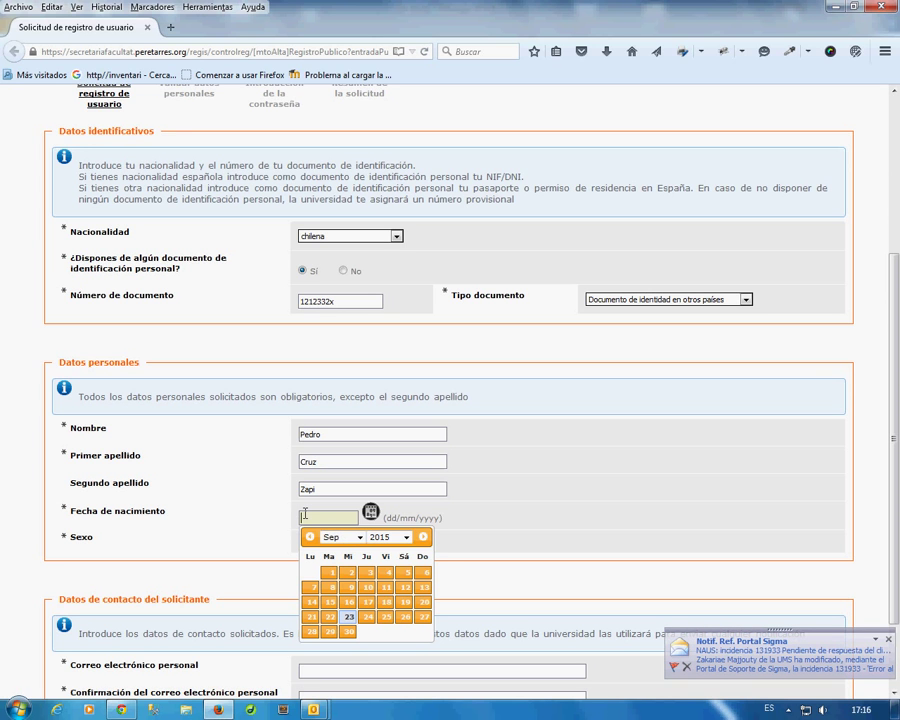
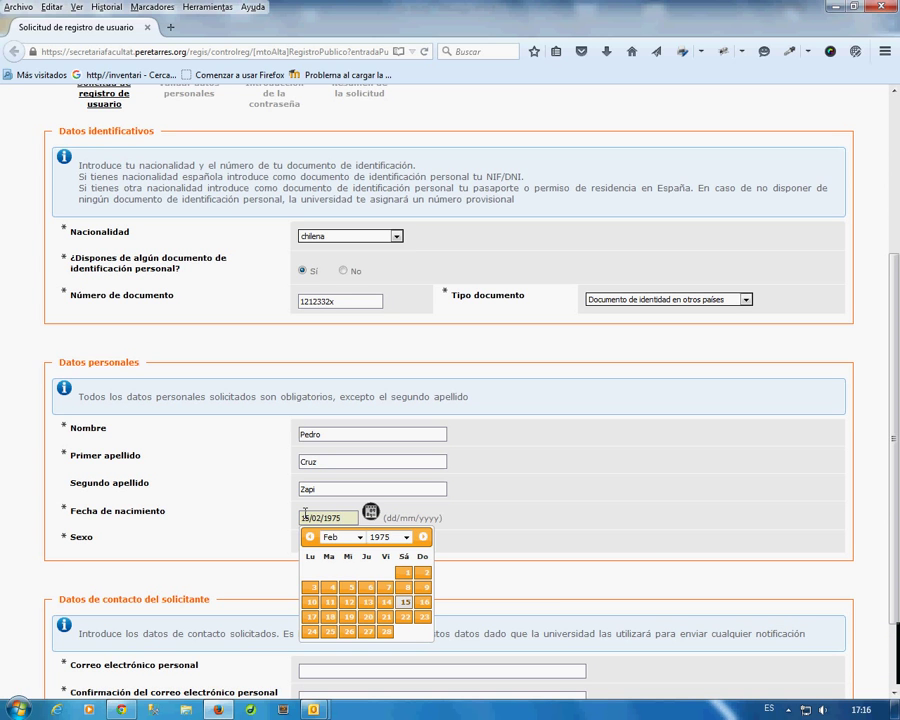
pyautogui.click(625, 543)
pyautogui.scroll(-1, 488, 545)
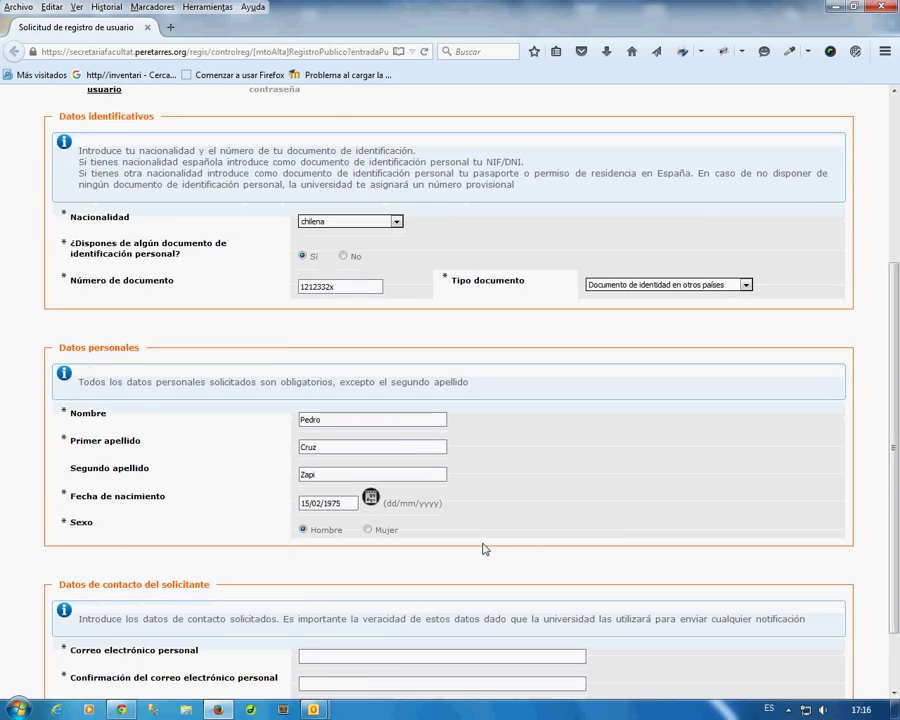
pyautogui.scroll(-2, 484, 549)
# Enter the applicant's e-mail address in Correo electrónico and its confirmation field.
pyautogui.click(376, 576)
pyautogui.write('pcr')
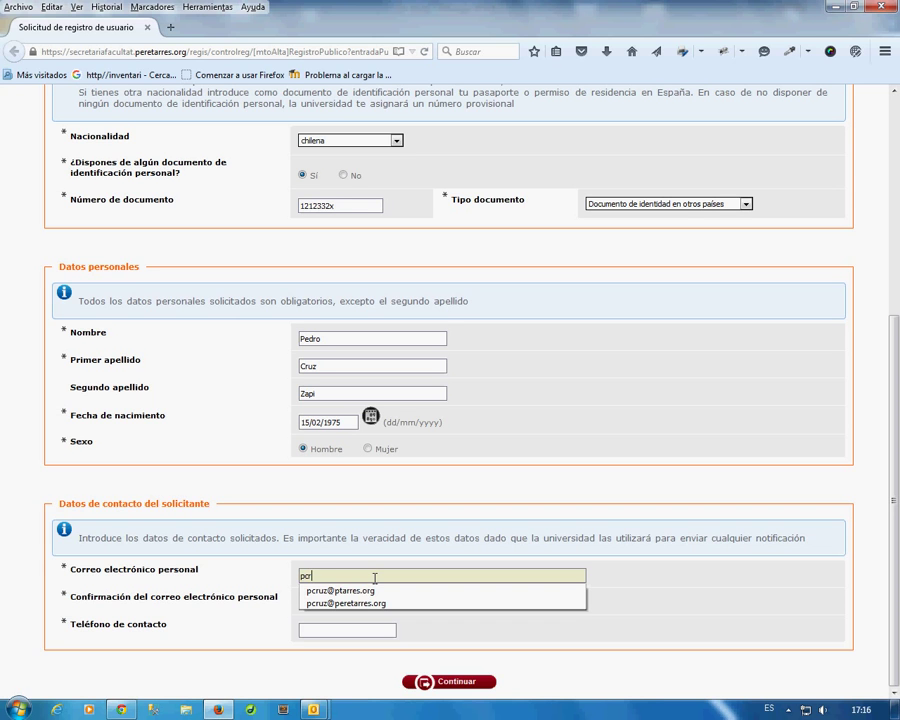
pyautogui.press('BackSpace')
pyautogui.press('BackSpace')
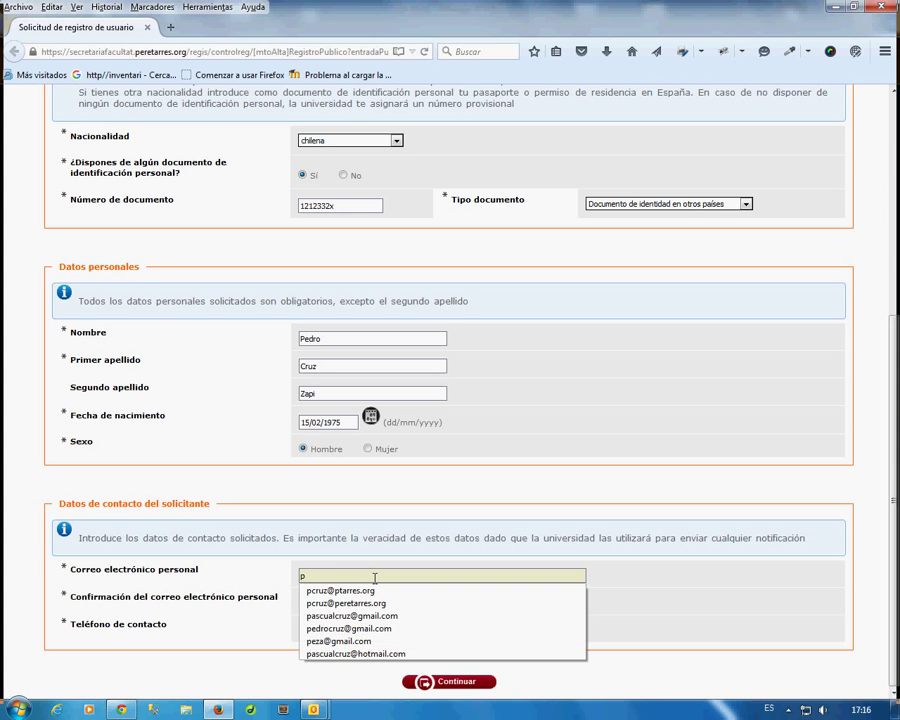
pyautogui.write('e')
pyautogui.write('dr')
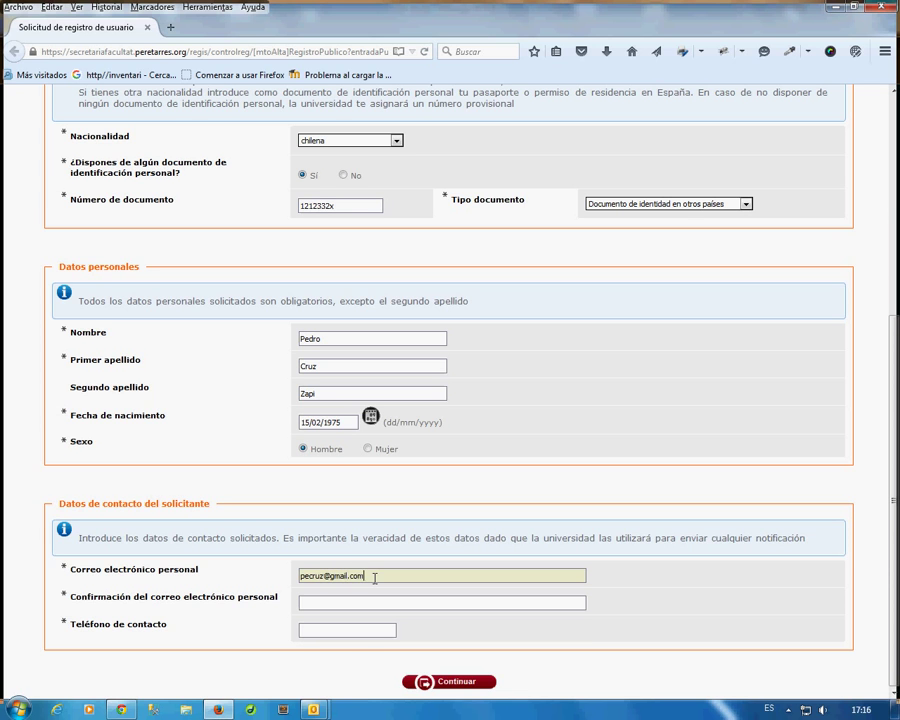
pyautogui.press('Tab')
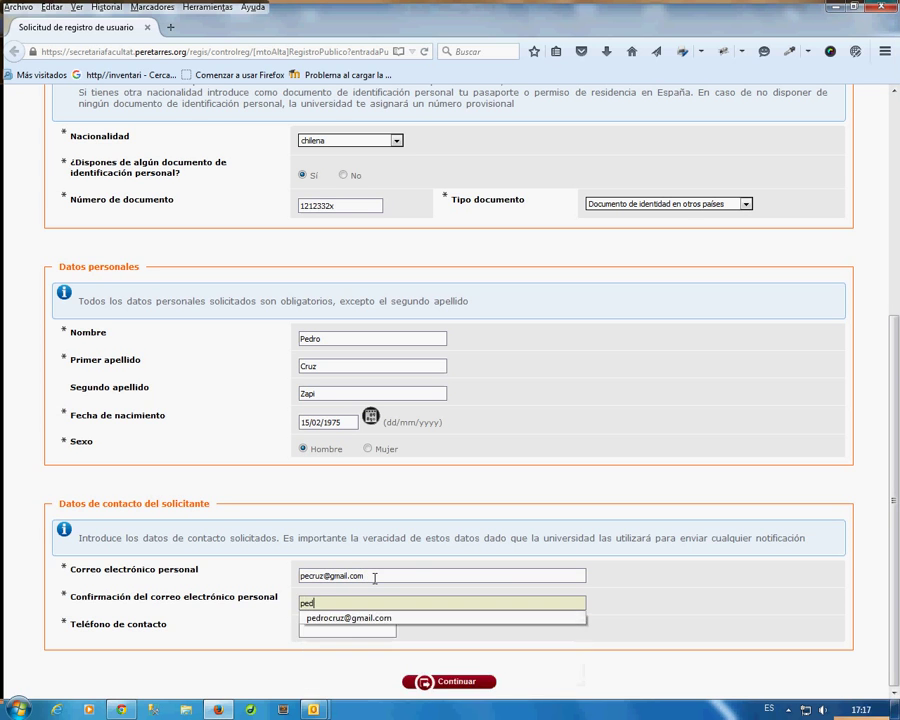
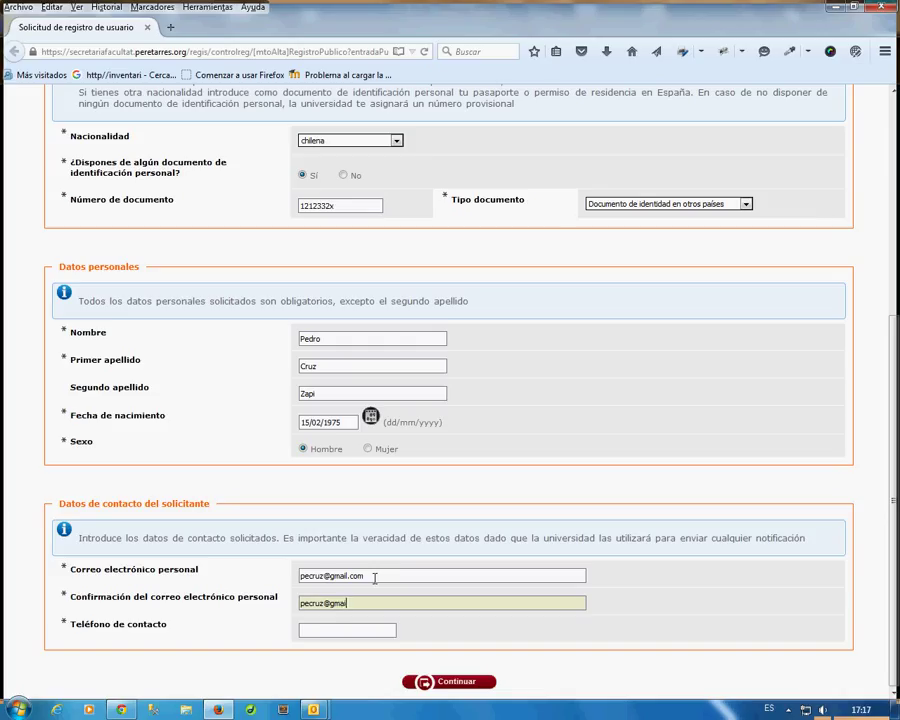
# Add the contact phone number and submit the details with Continuar.
pyautogui.click(322, 628)
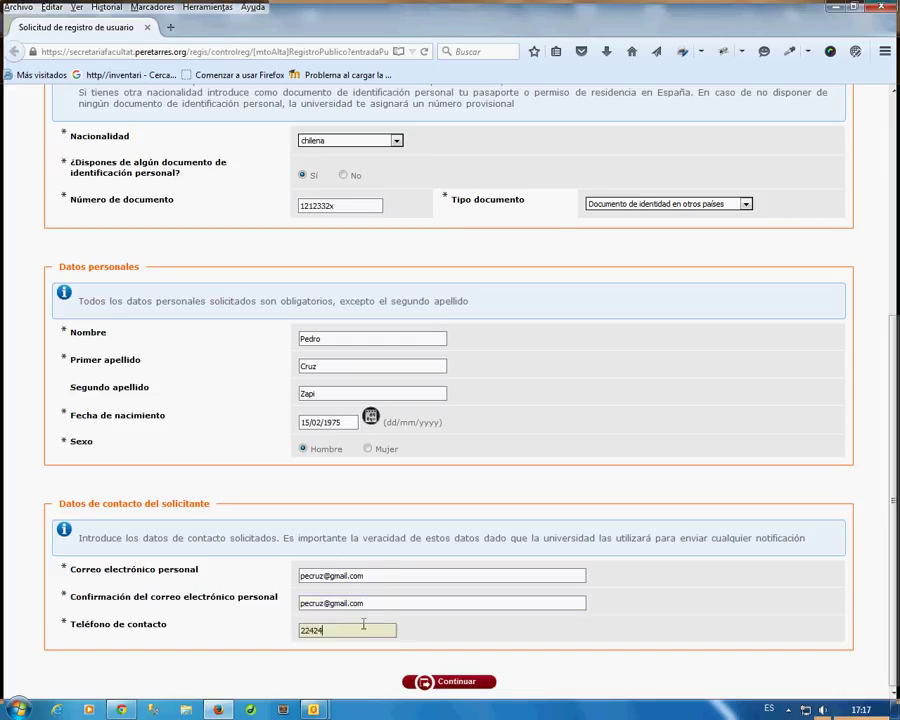
pyautogui.click(457, 683)
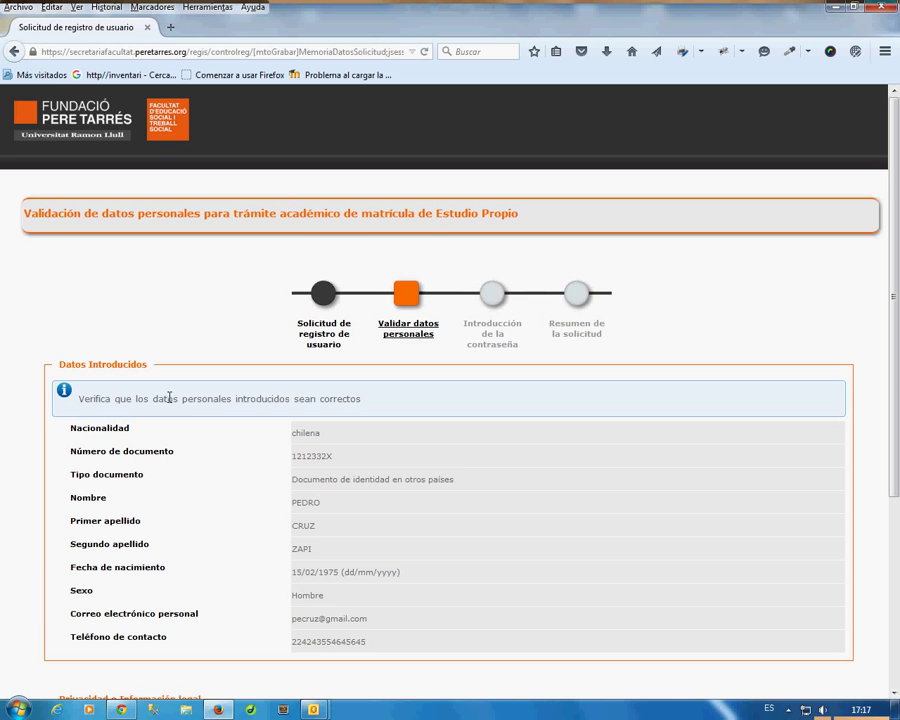
pyautogui.moveTo(78, 399); pyautogui.dragTo(368, 404)
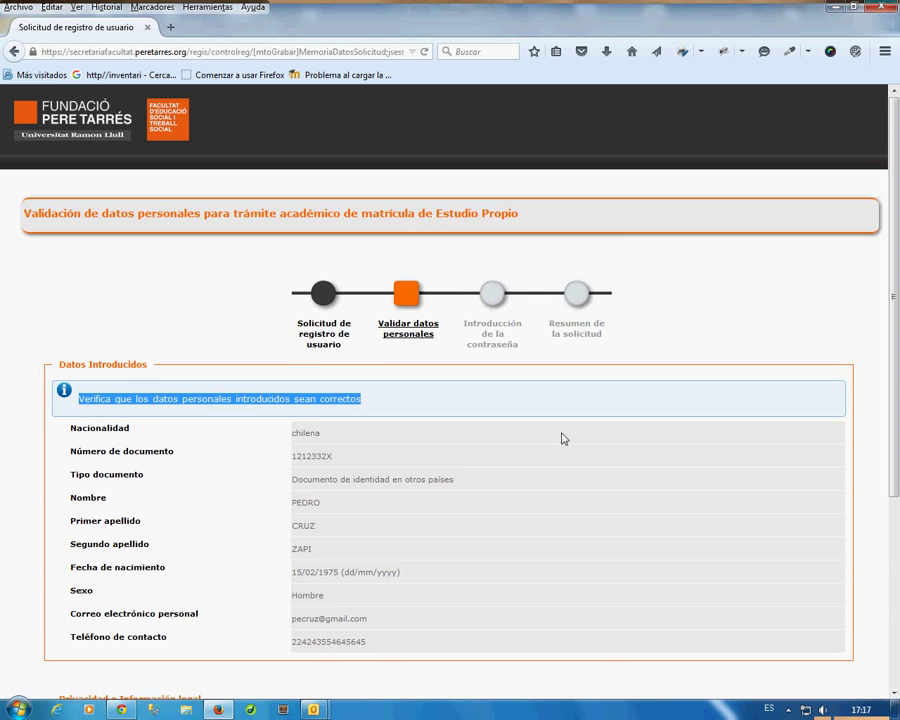
pyautogui.scroll(-3, 566, 442)
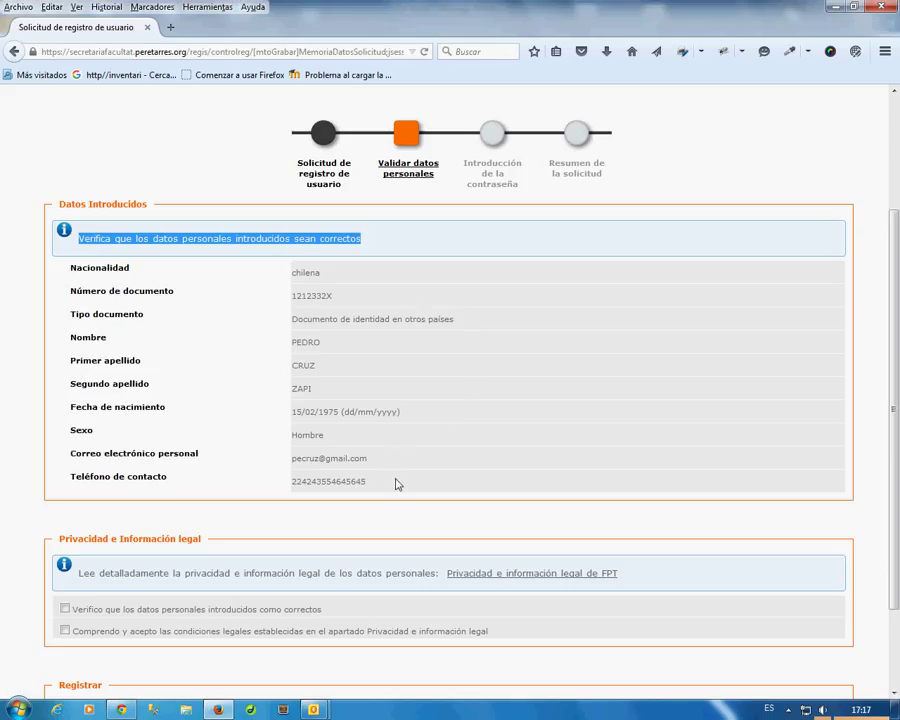
pyautogui.scroll(-2, 486, 408)
pyautogui.scroll(-1, 479, 397)
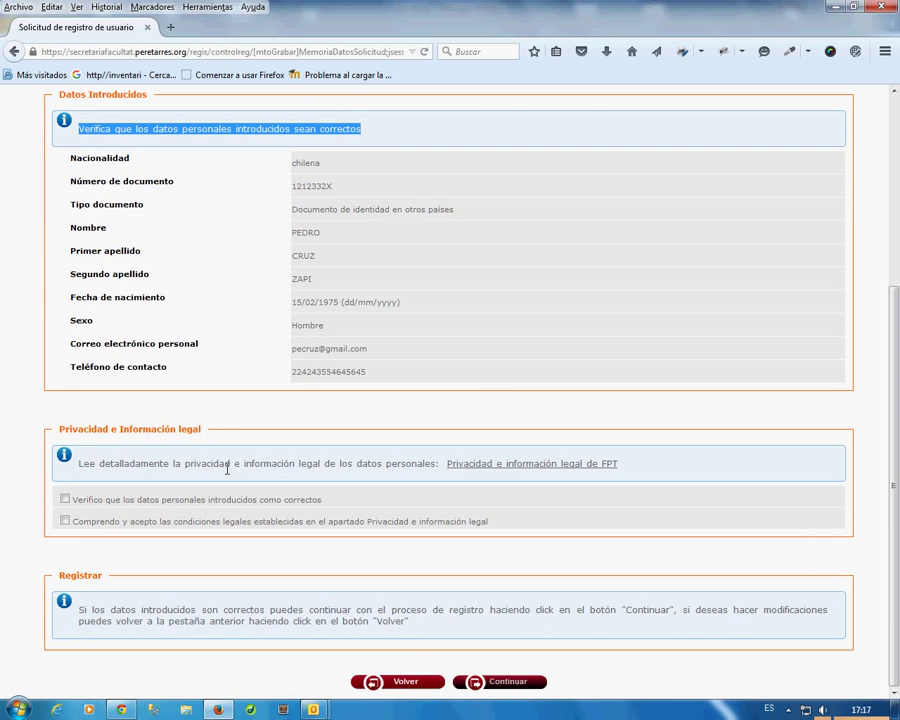
pyautogui.click(526, 467)
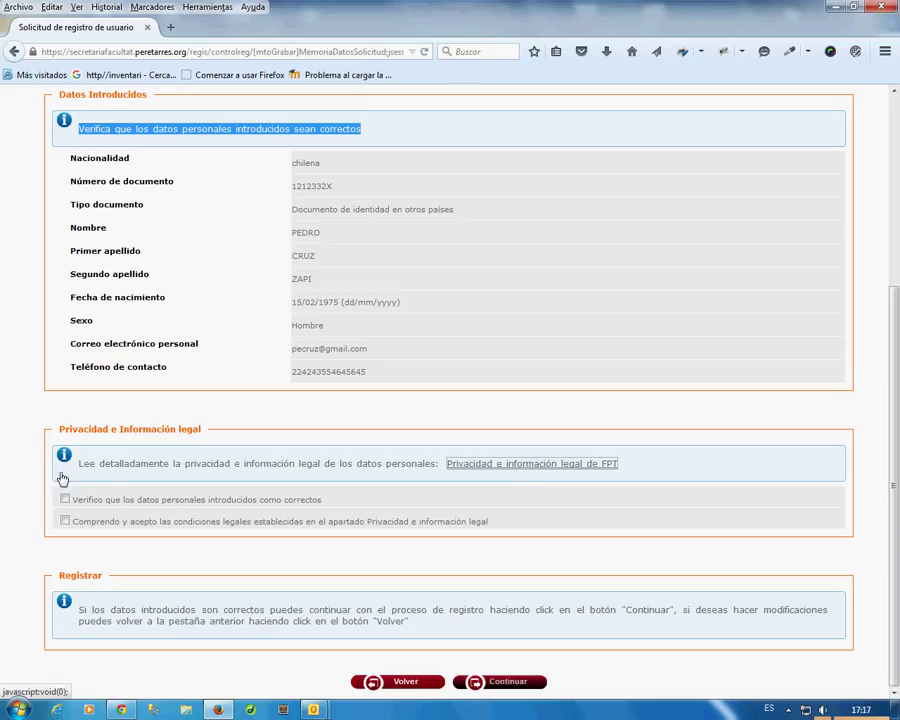
pyautogui.moveTo(77, 464); pyautogui.dragTo(439, 465)
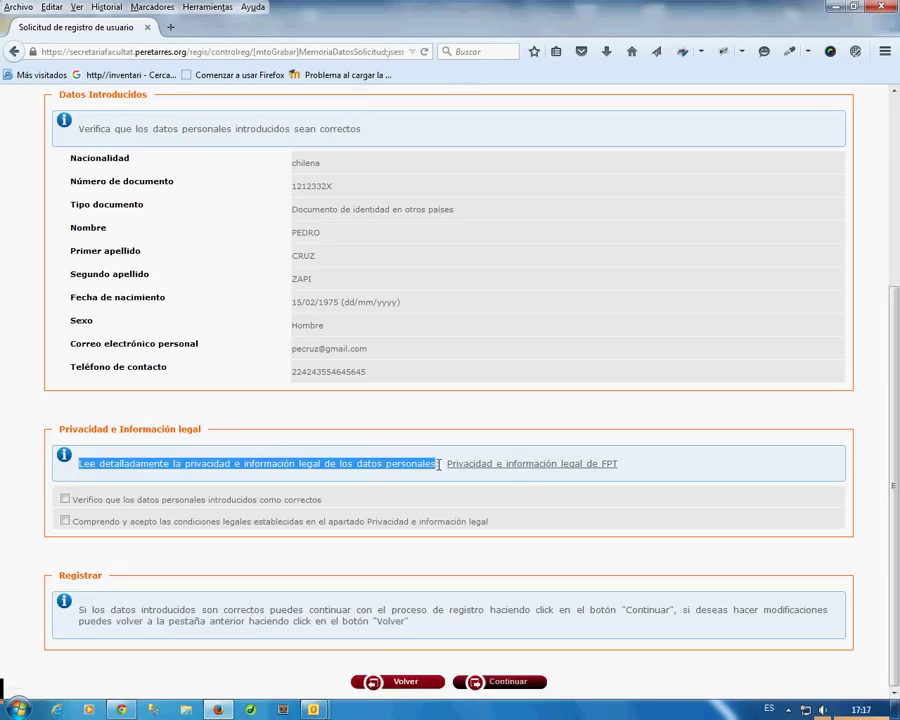
# Read the 'Privacidad e información legal de FPT' notice and close it.
pyautogui.click(518, 467)
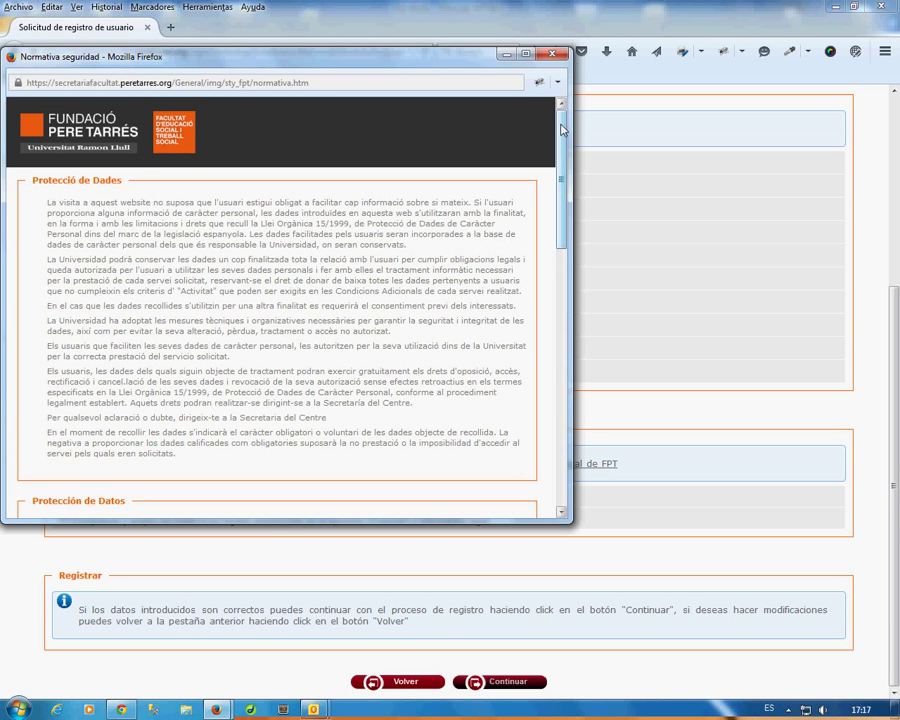
pyautogui.moveTo(562, 132); pyautogui.dragTo(577, 410)
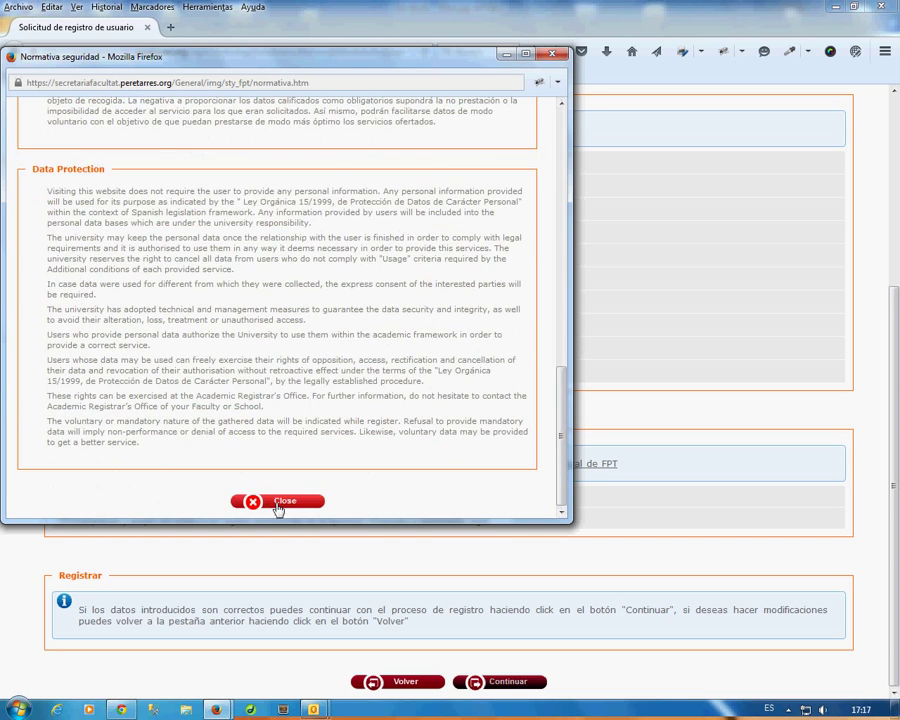
pyautogui.click(274, 500)
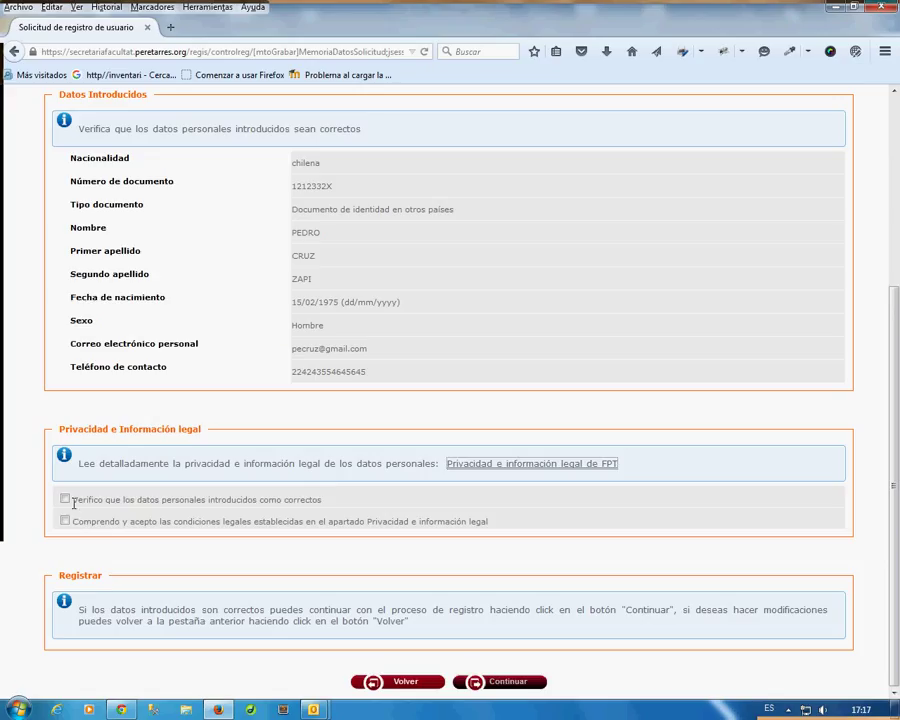
# Tick the data-correct and legal-conditions checkboxes, then continue.
pyautogui.moveTo(72, 500); pyautogui.dragTo(326, 500)
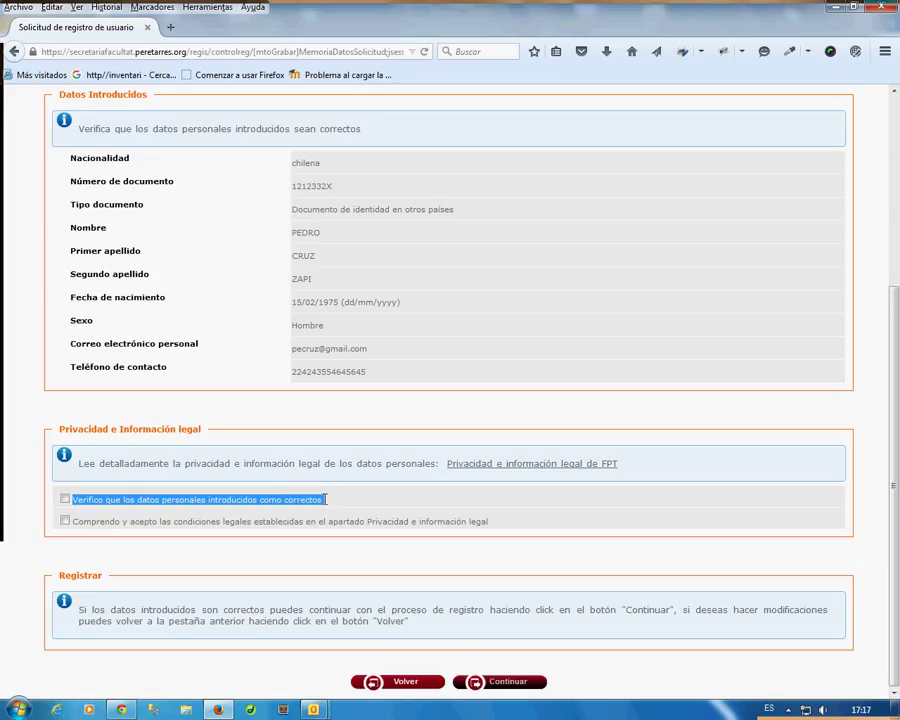
pyautogui.click(64, 499)
pyautogui.moveTo(73, 522); pyautogui.dragTo(492, 524)
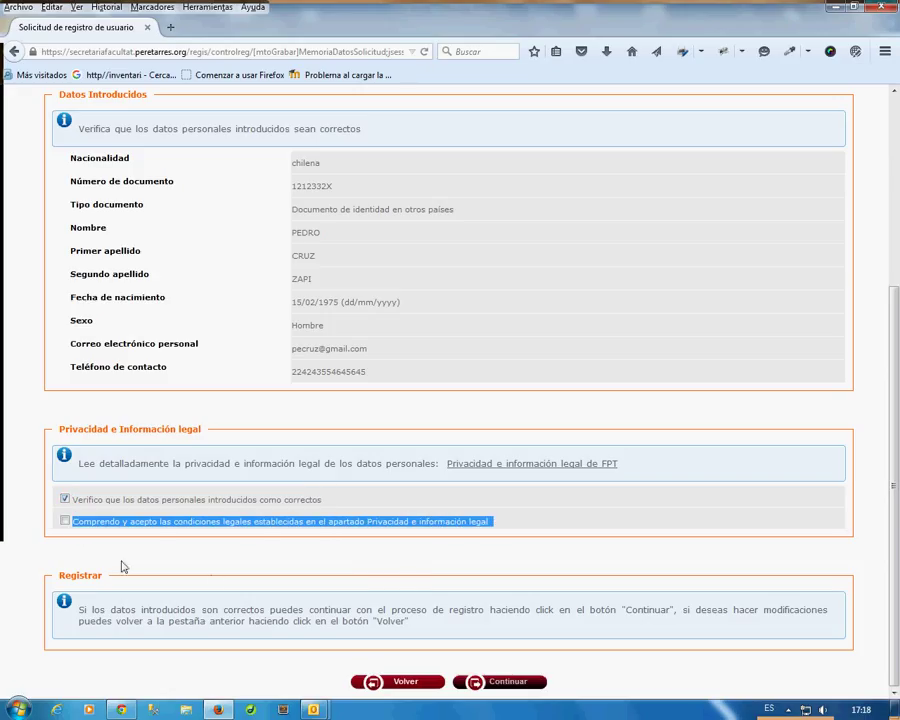
pyautogui.click(65, 521)
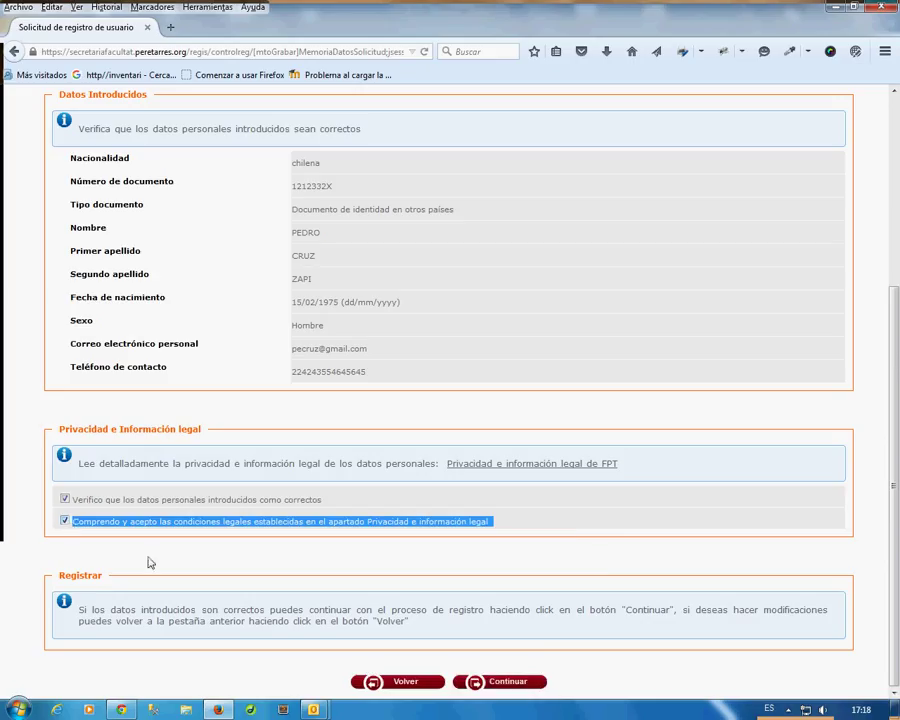
pyautogui.click(607, 522)
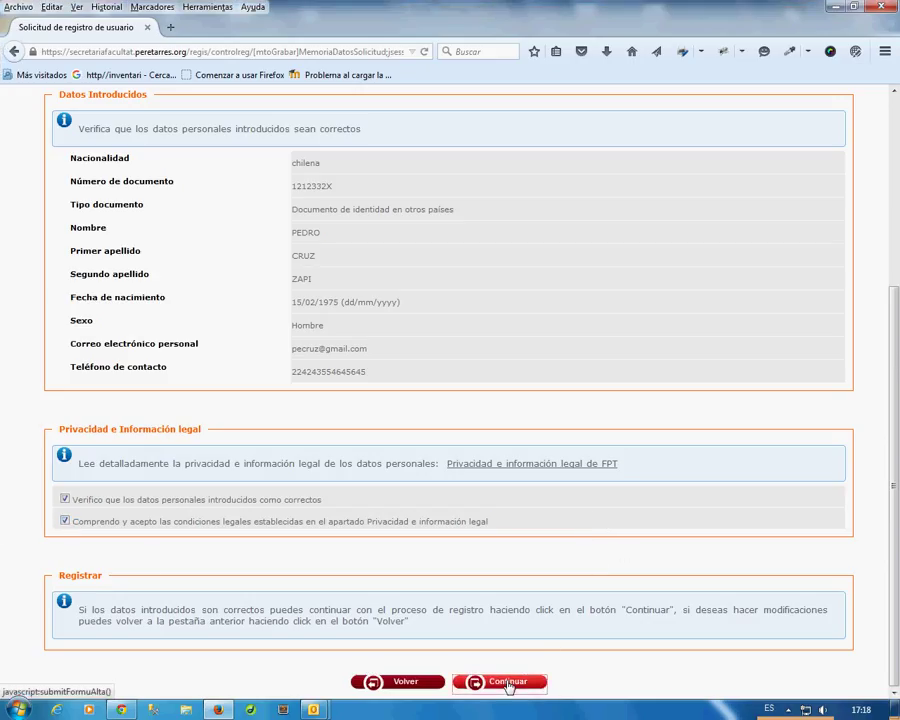
pyautogui.click(509, 684)
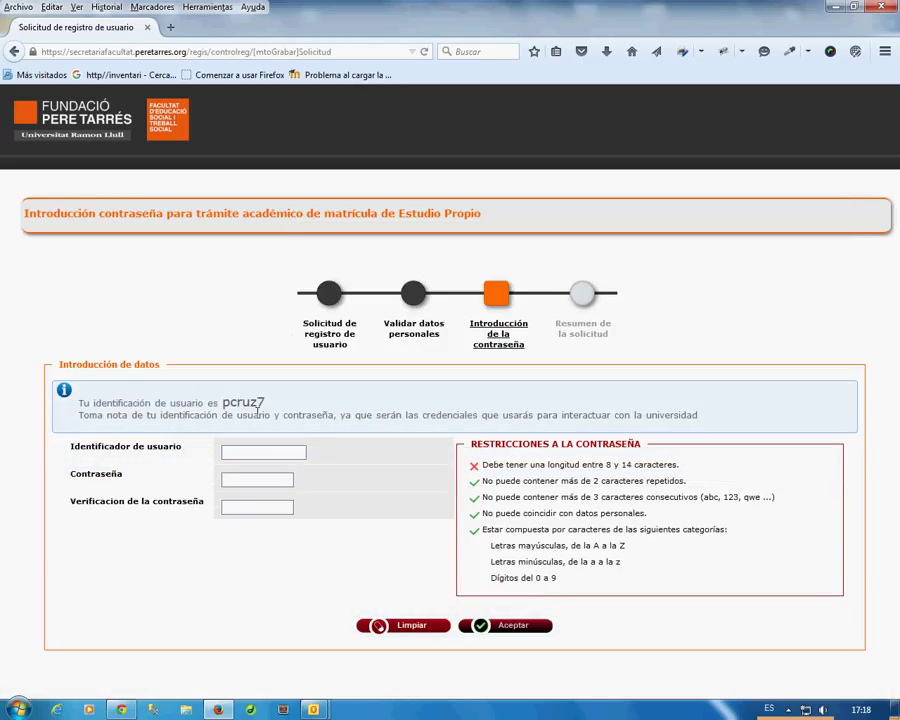
# Enter the assigned user identifier shown in the info box into Identificador de usuario.
pyautogui.moveTo(224, 403); pyautogui.dragTo(268, 403)
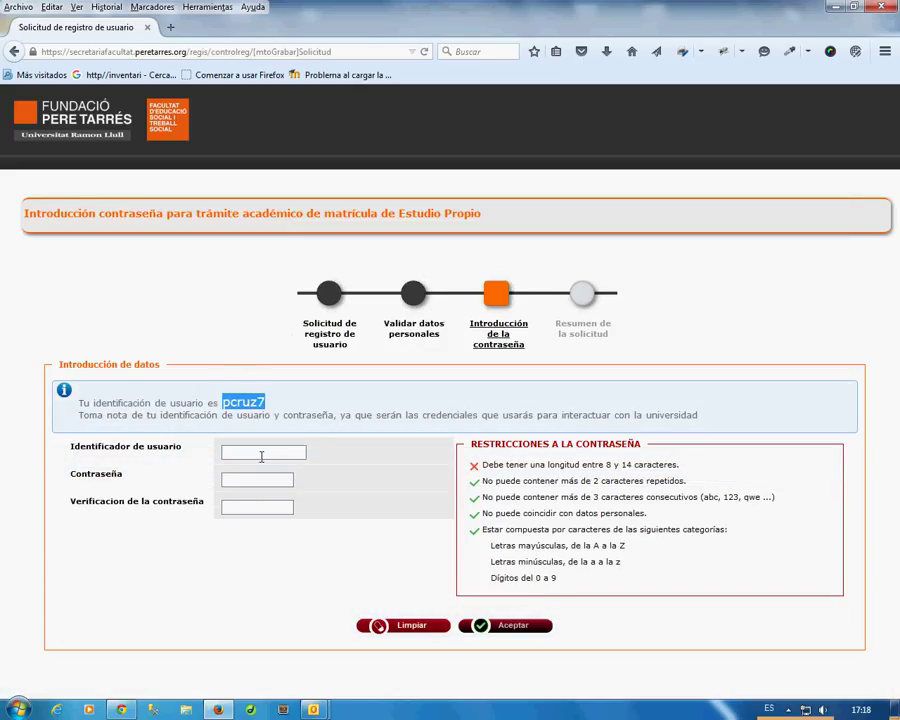
pyautogui.click(255, 453)
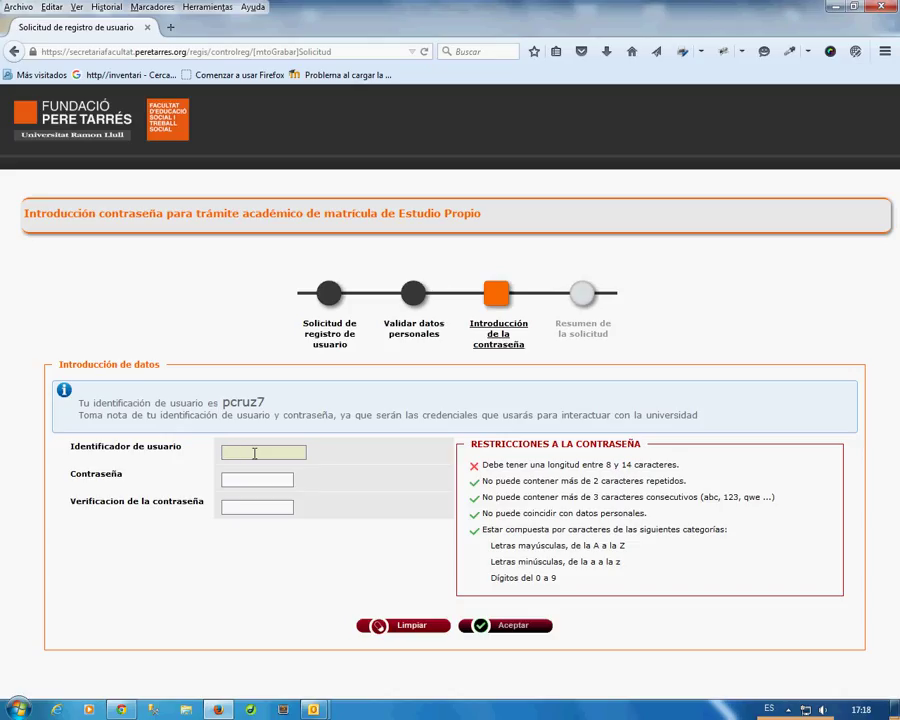
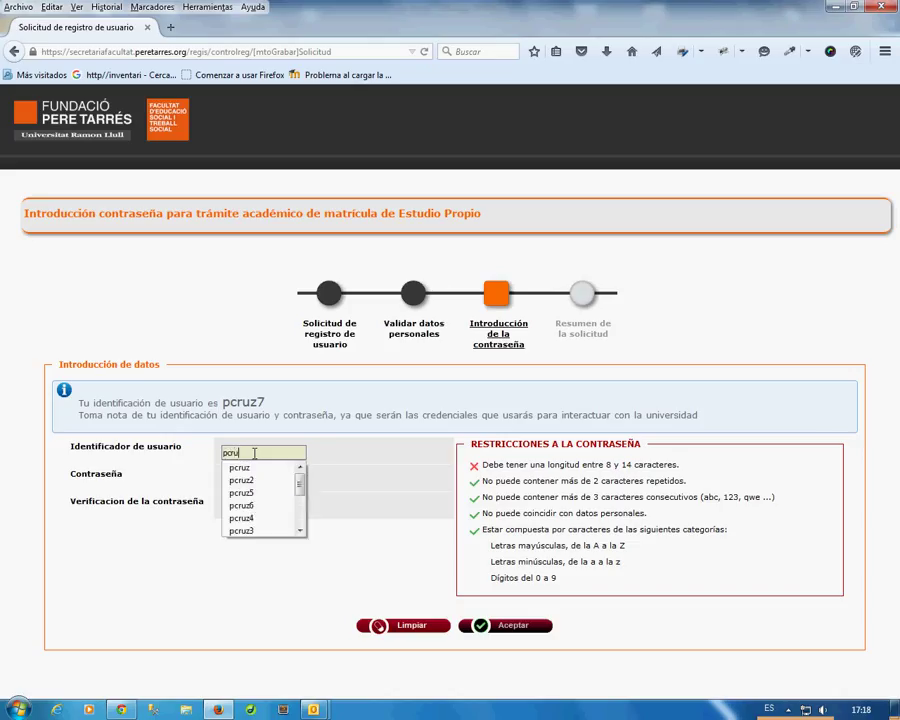
pyautogui.click(381, 457)
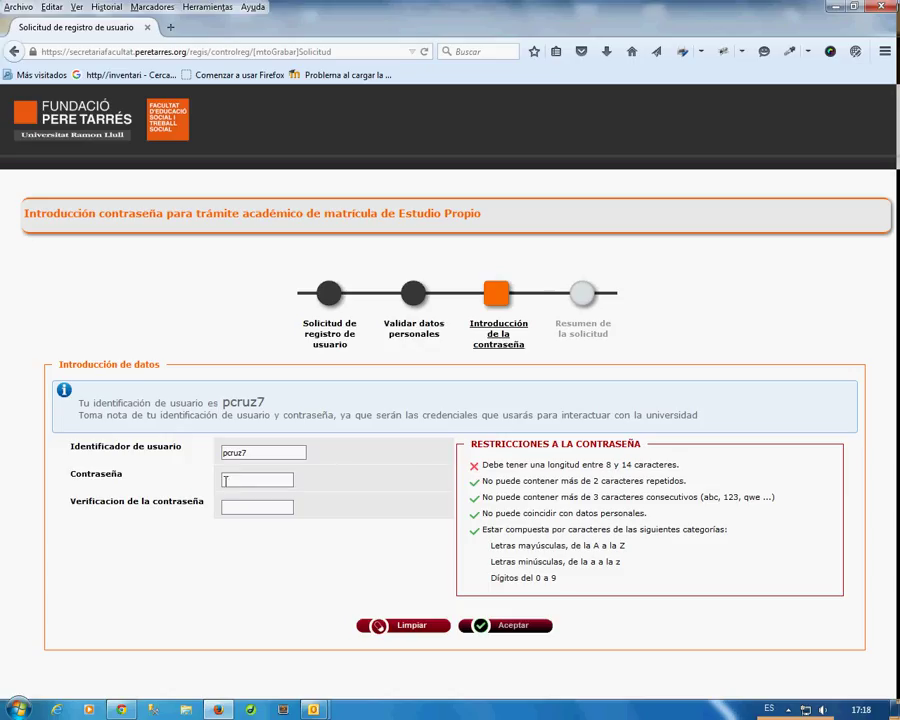
pyautogui.click(72, 474)
# Review the password restrictions: 8-14 characters, no repeats, no consecutive runs, no personal data, required categories.
pyautogui.moveTo(70, 474); pyautogui.dragTo(113, 480)
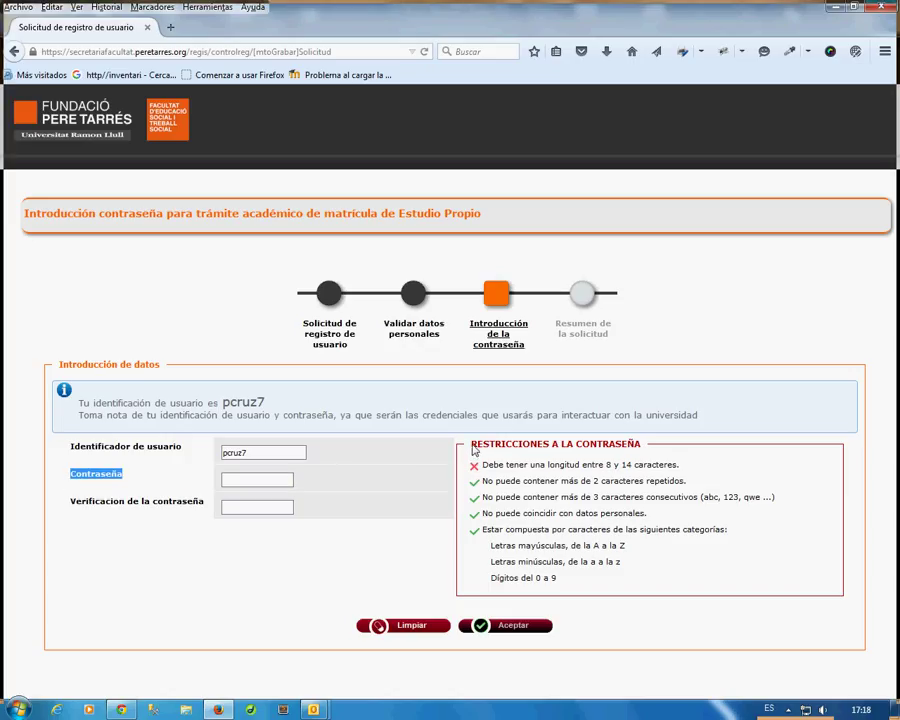
pyautogui.moveTo(470, 444); pyautogui.dragTo(652, 463)
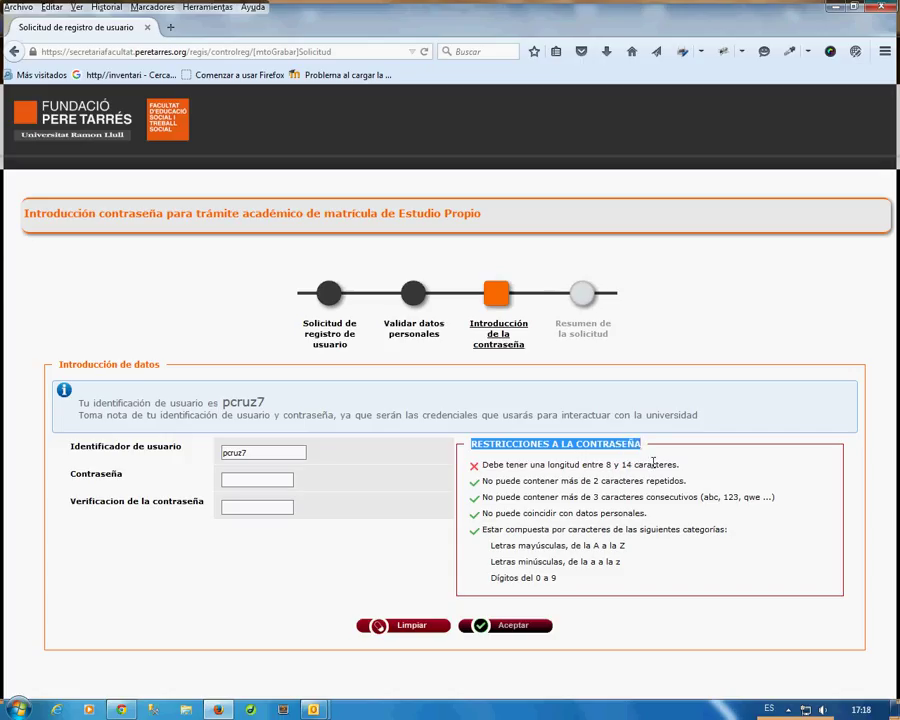
pyautogui.click(658, 463)
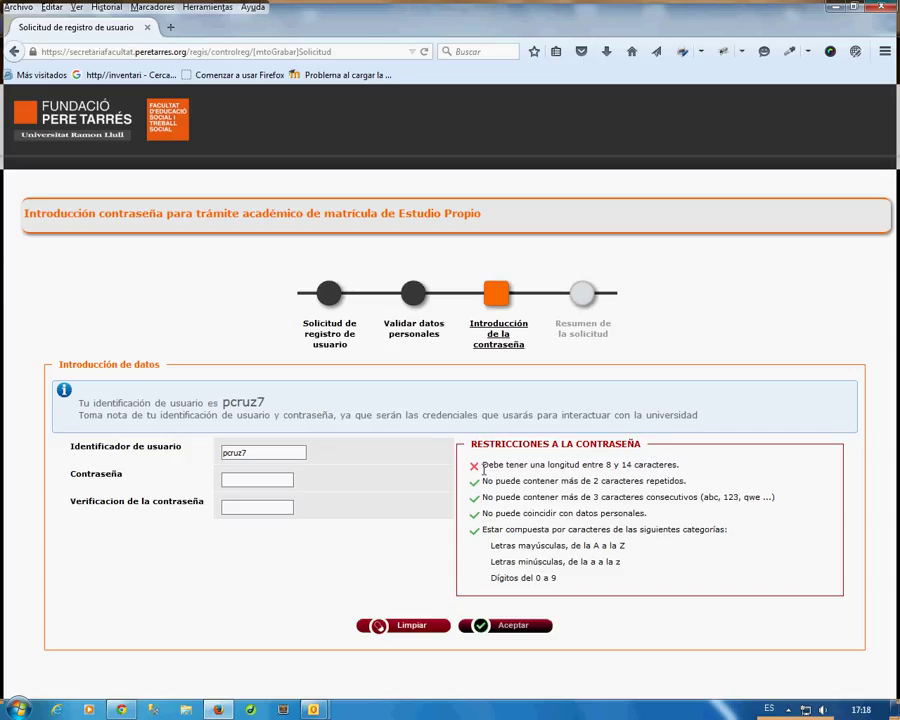
pyautogui.moveTo(483, 466); pyautogui.dragTo(678, 464)
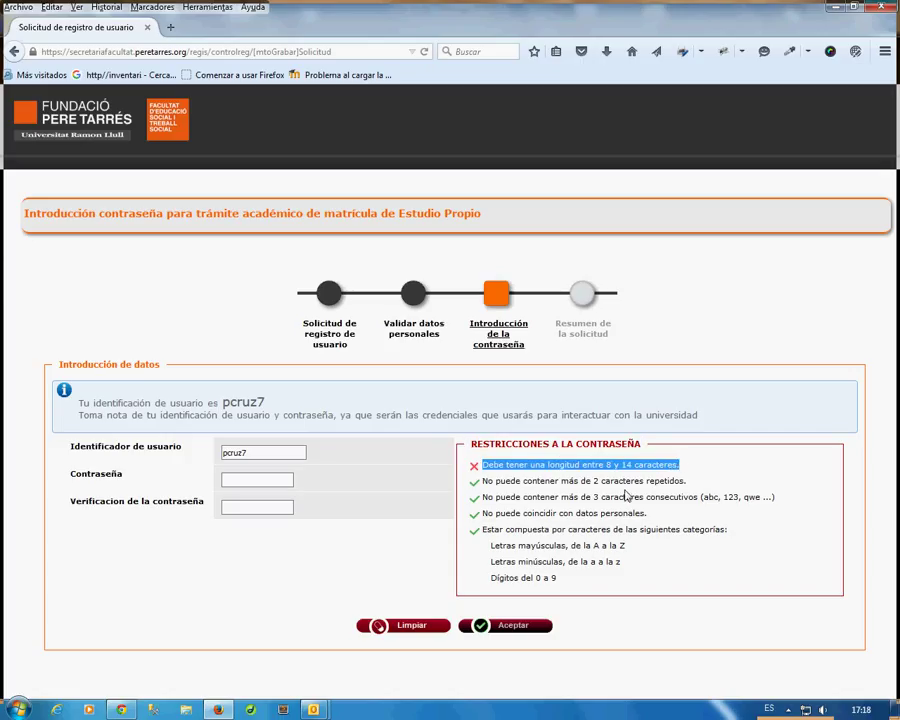
pyautogui.moveTo(482, 481); pyautogui.dragTo(685, 481)
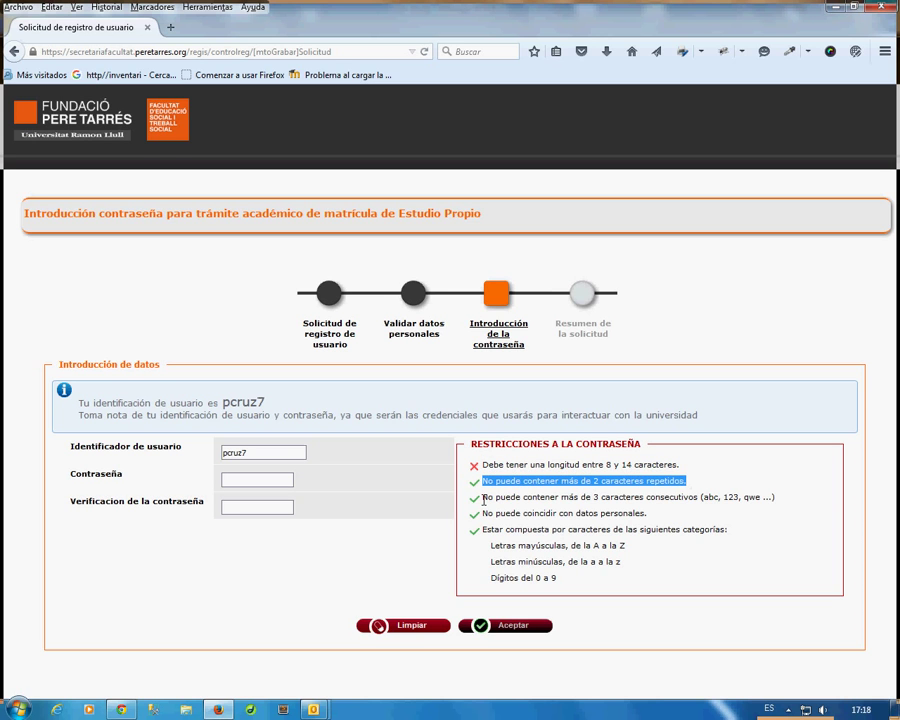
pyautogui.moveTo(482, 497); pyautogui.dragTo(778, 505)
pyautogui.moveTo(483, 514); pyautogui.dragTo(643, 528)
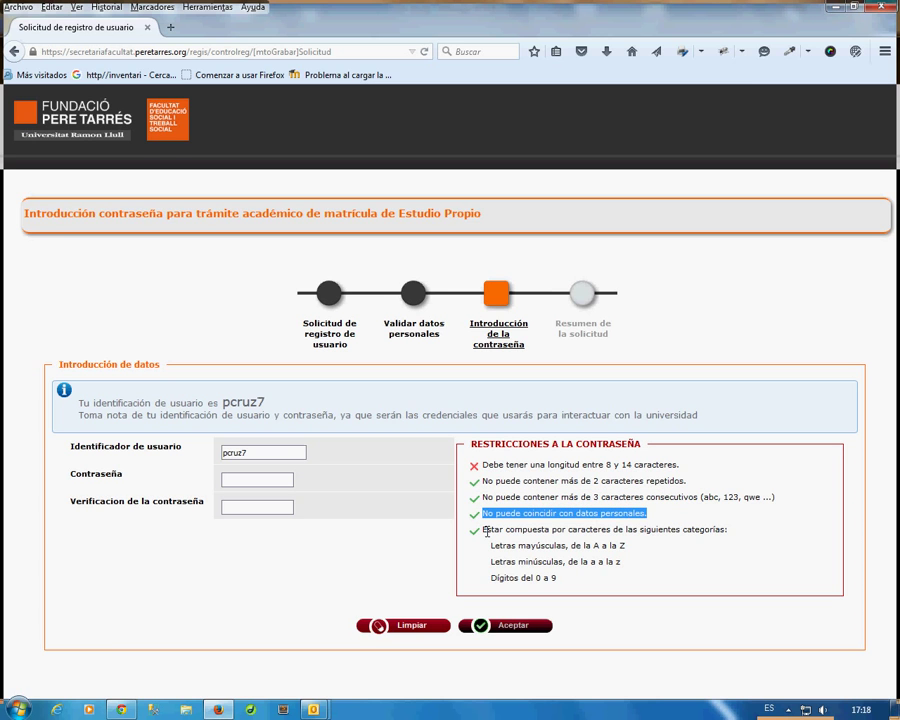
pyautogui.moveTo(480, 533); pyautogui.dragTo(552, 586)
pyautogui.click(393, 576)
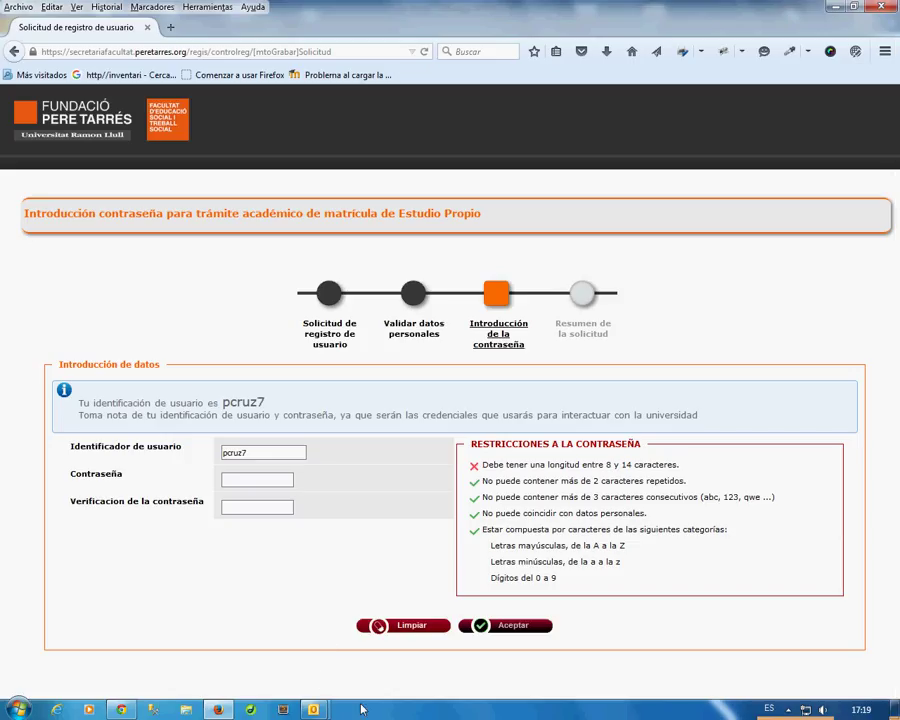
# Enter an initial password and verification and try submitting them.
pyautogui.click(276, 478)
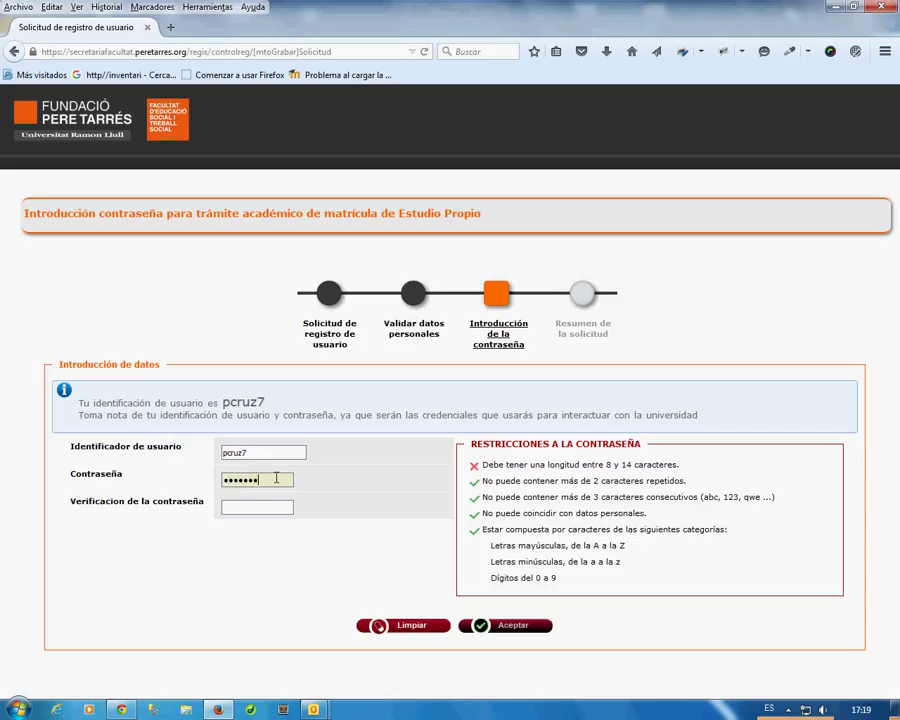
pyautogui.write('1')
pyautogui.press('Tab')
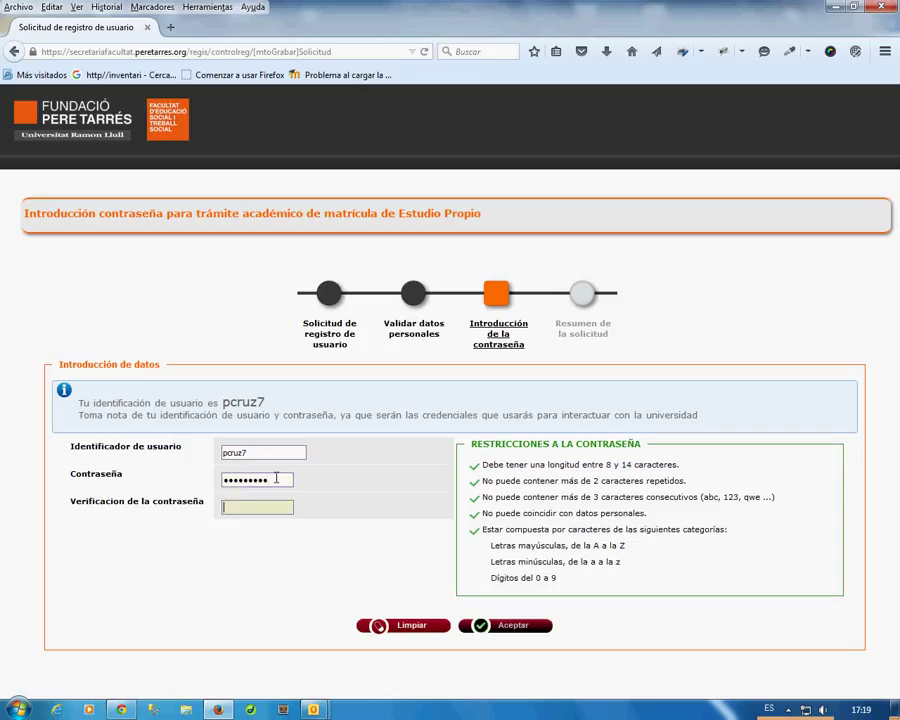
pyautogui.write('aa')
pyautogui.click(512, 627)
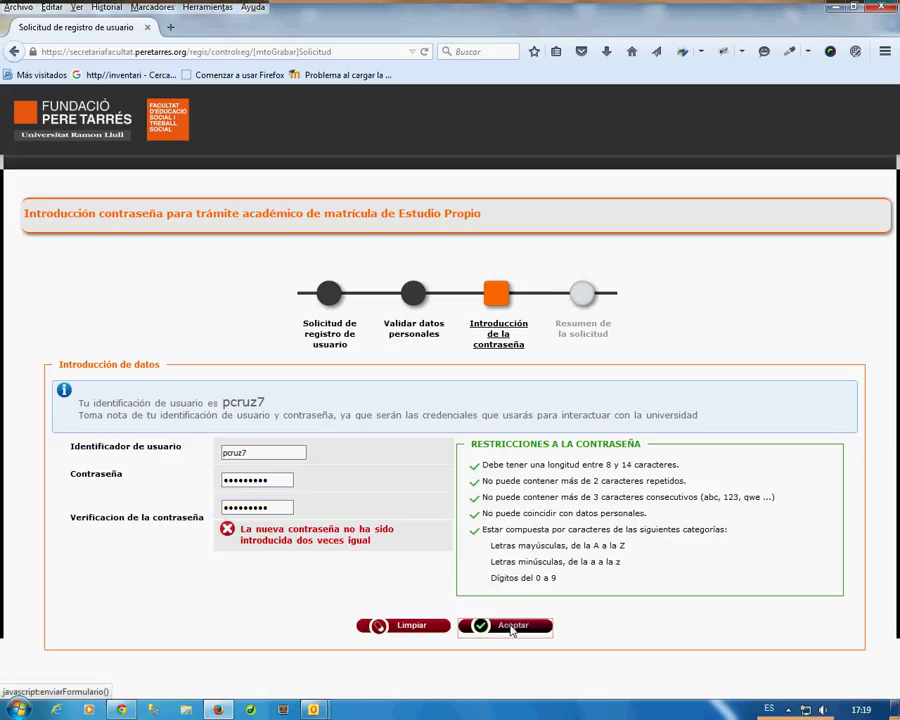
# Retype the password and its verification so they match all rules, then submit with Aceptar.
pyautogui.moveTo(289, 481); pyautogui.dragTo(201, 490)
pyautogui.write('p')
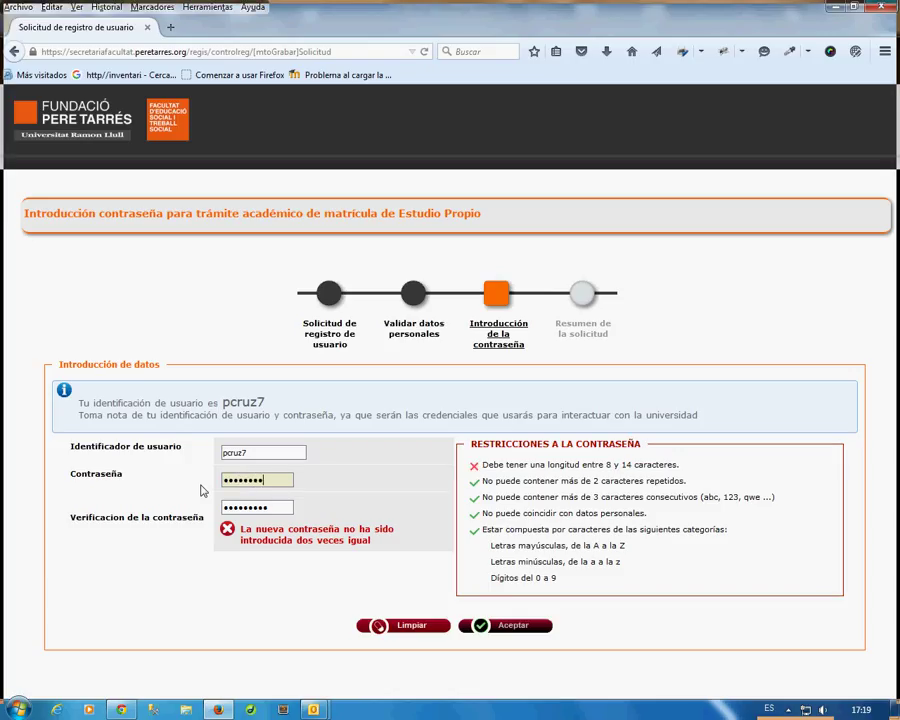
pyautogui.write('9')
pyautogui.moveTo(290, 480); pyautogui.dragTo(193, 480)
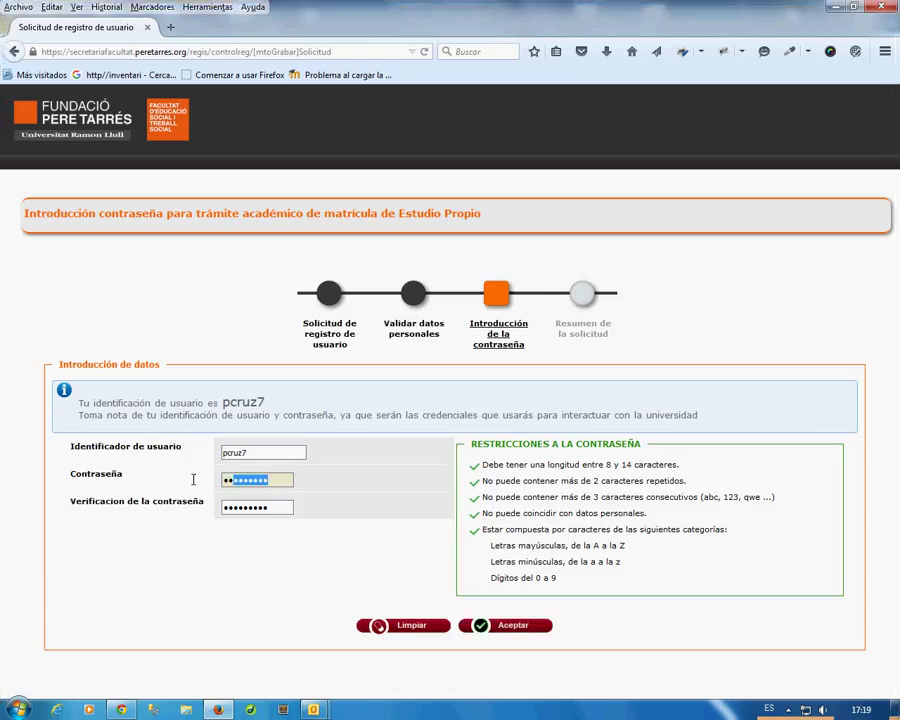
pyautogui.write('p')
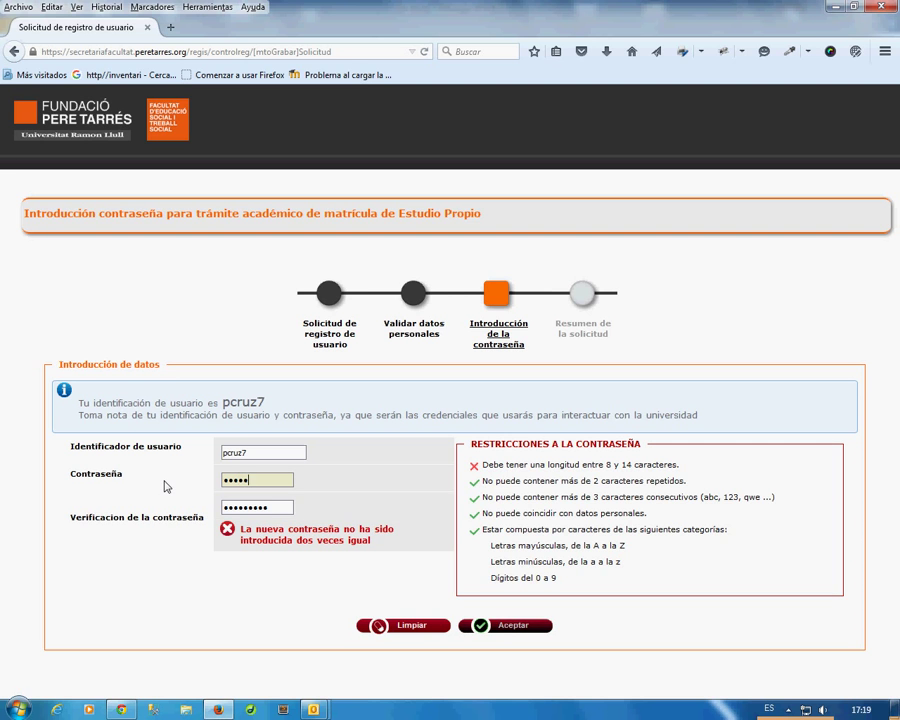
pyautogui.write('89')
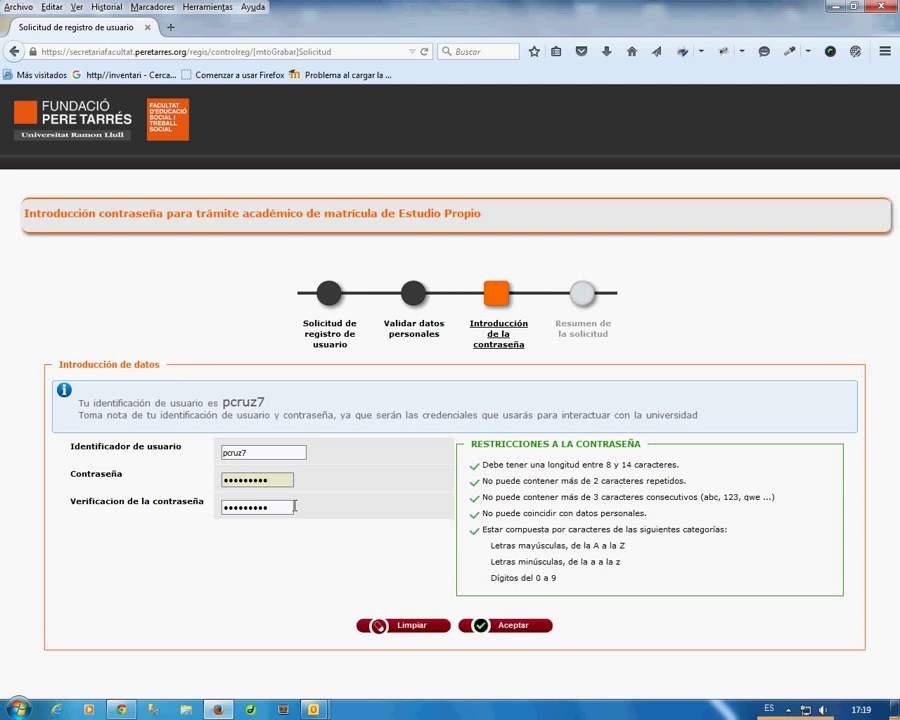
pyautogui.moveTo(274, 505); pyautogui.dragTo(177, 514)
pyautogui.write('p')
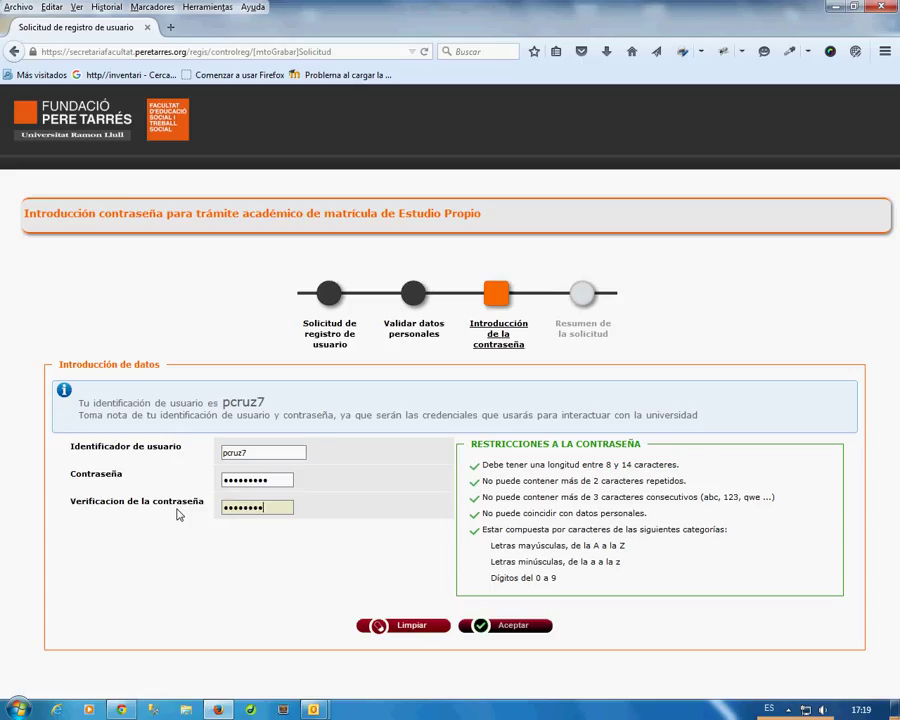
pyautogui.write('9')
pyautogui.click(513, 628)
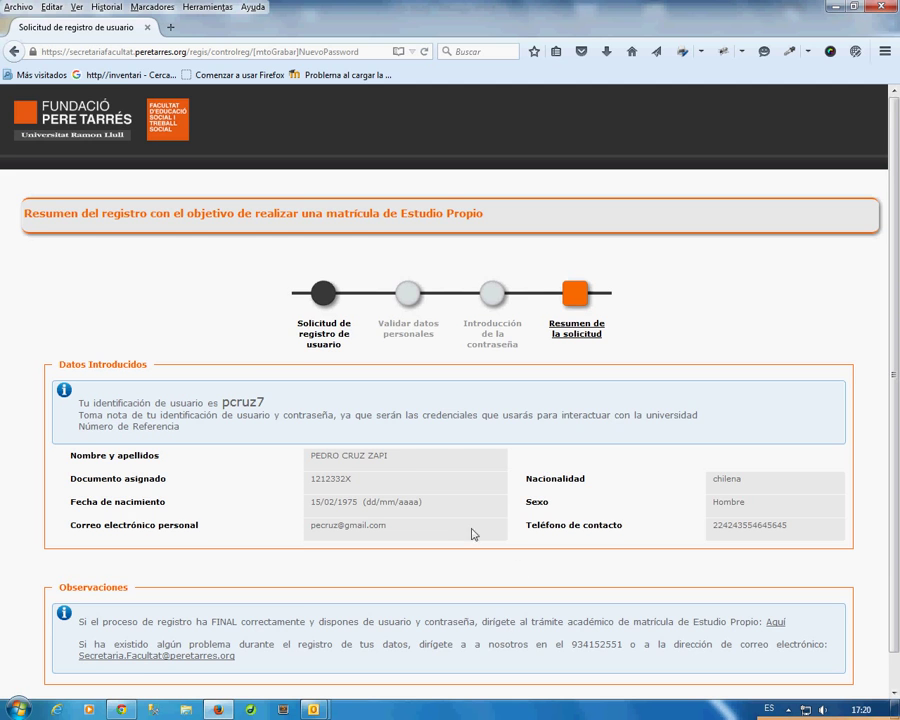
# Note the assigned user identifier on the Resumen de la solicitud page and continue to sign-in.
pyautogui.scroll(-1, 453, 517)
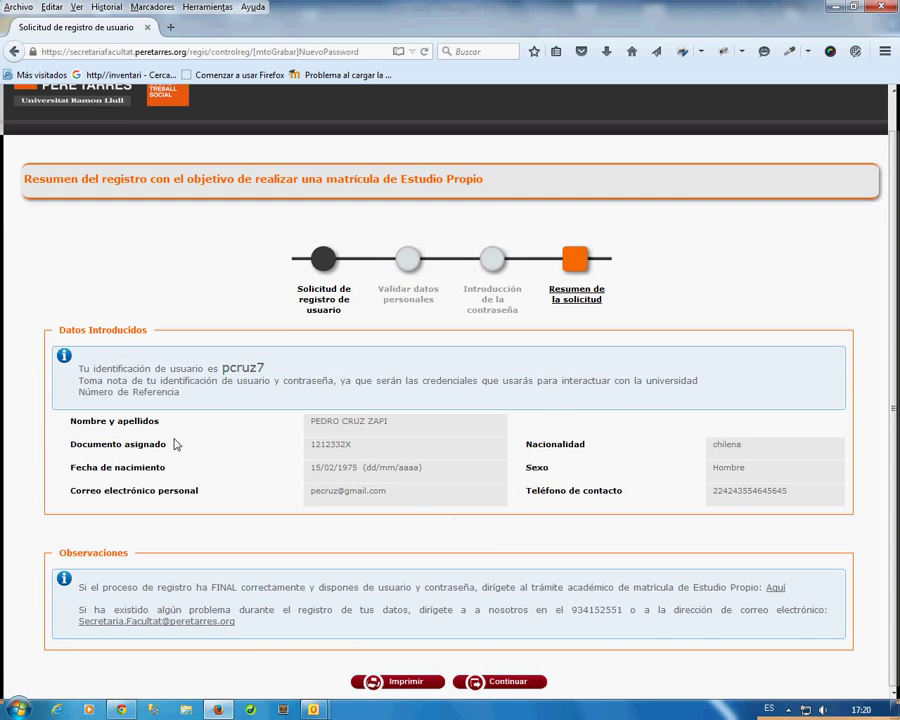
pyautogui.moveTo(80, 368); pyautogui.dragTo(265, 368)
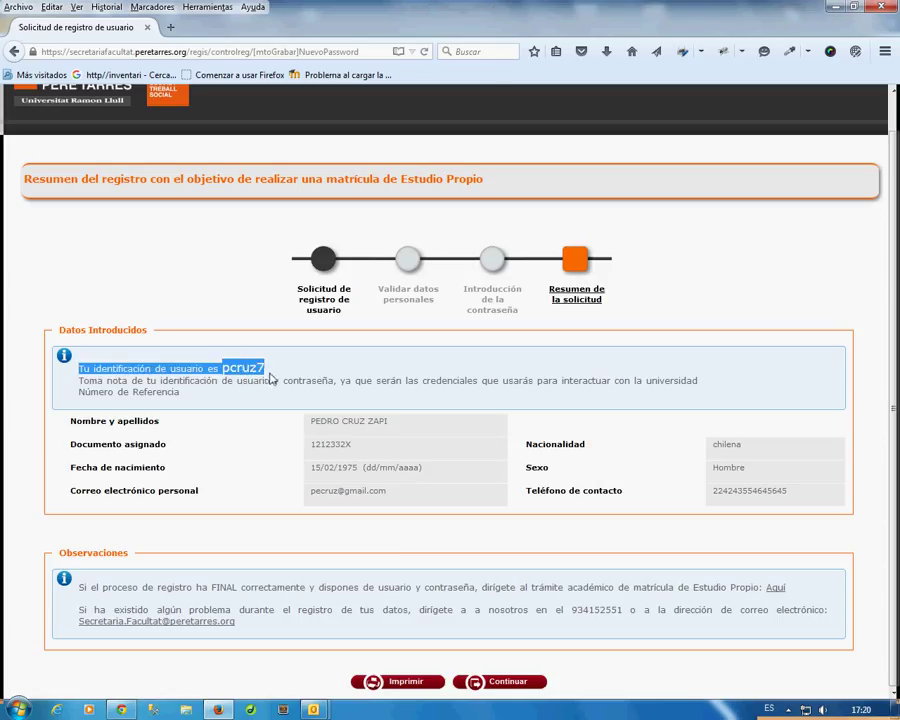
pyautogui.click(260, 441)
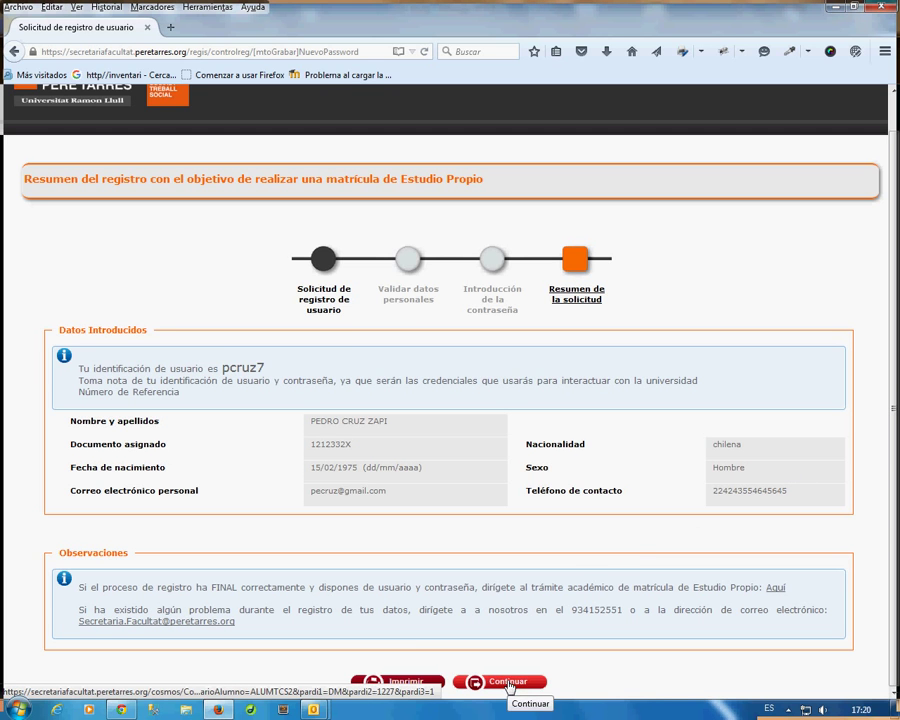
pyautogui.click(506, 682)
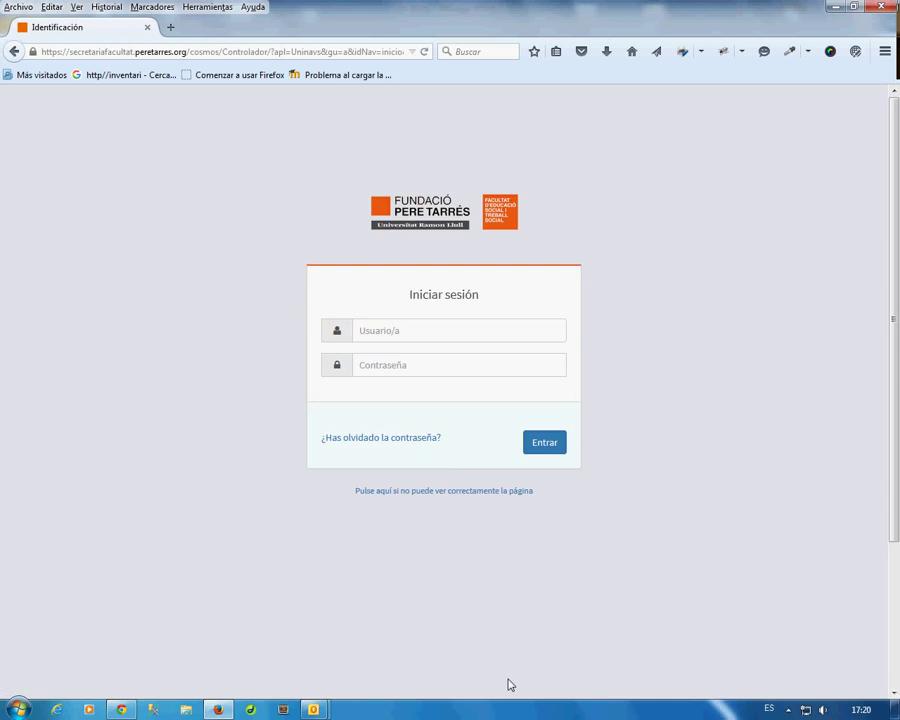
# Sign in to Iniciar sesión with the new user identifier and password.
pyautogui.click(400, 330)
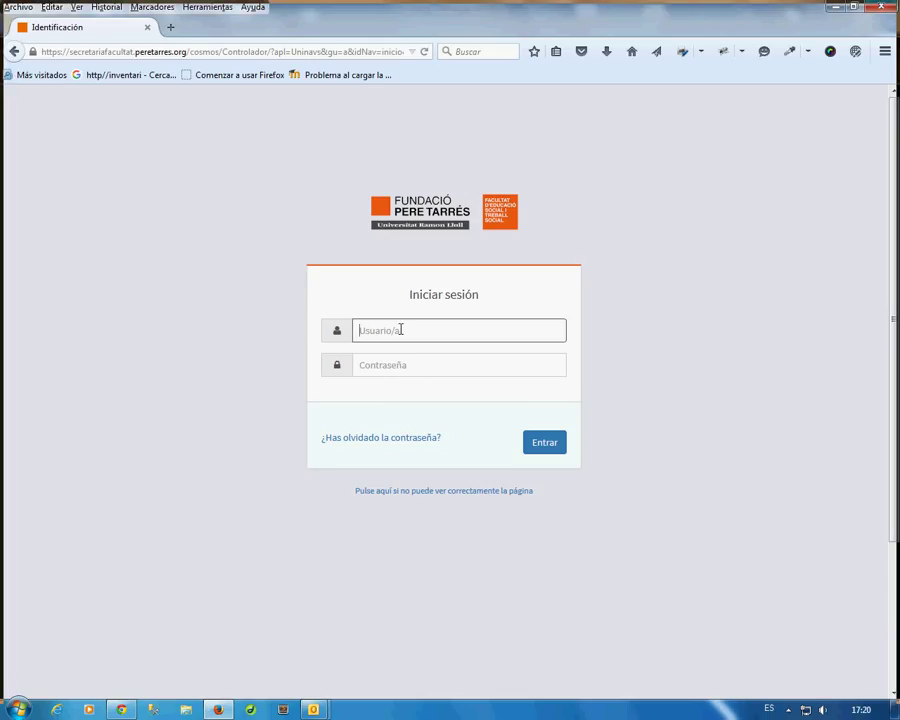
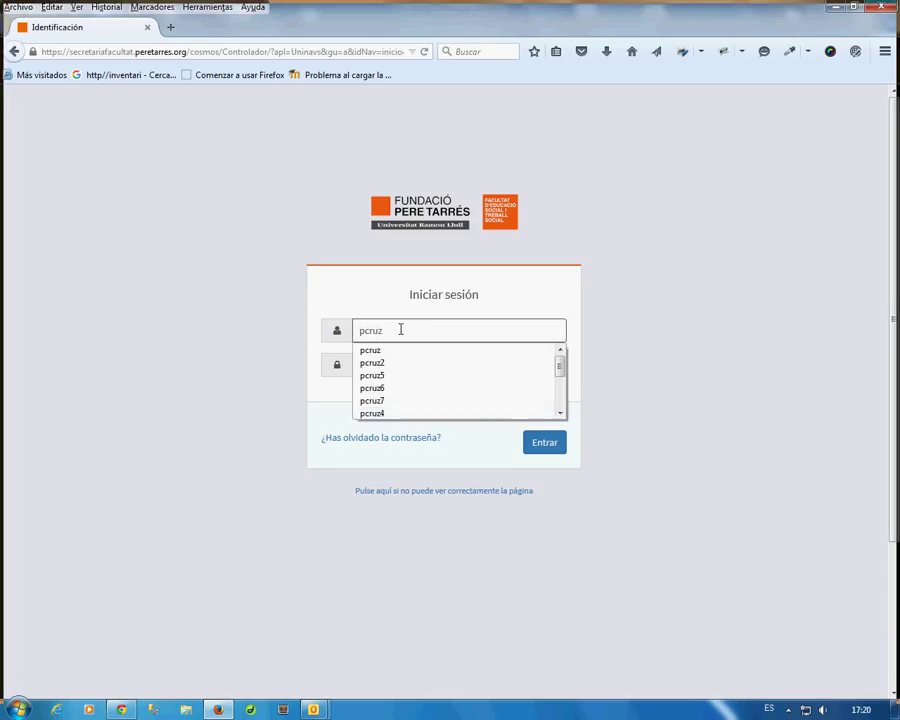
pyautogui.click(399, 364)
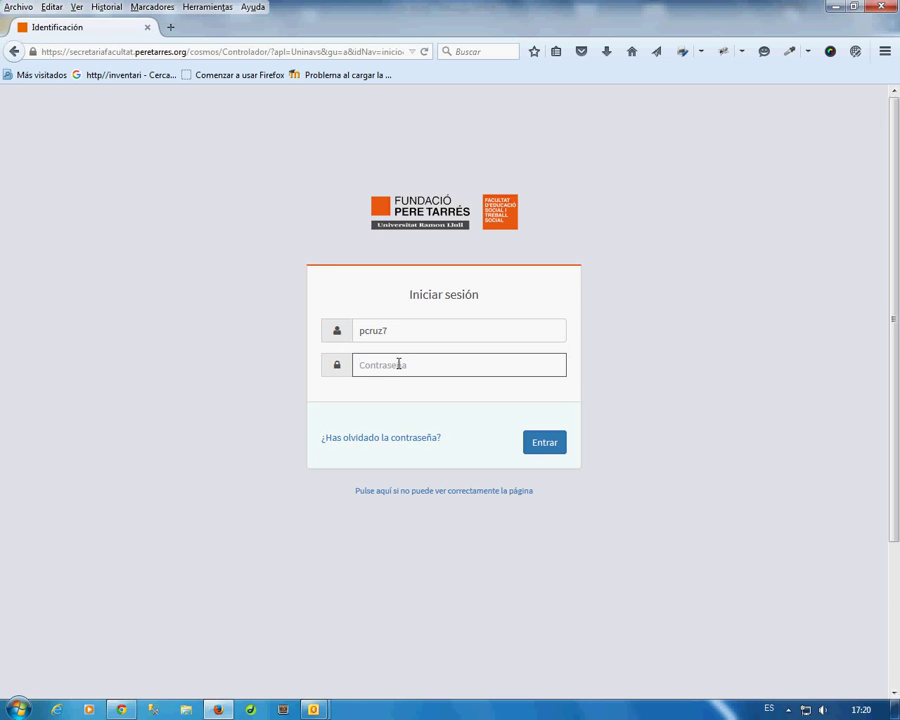
pyautogui.write('•')
pyautogui.click(545, 446)
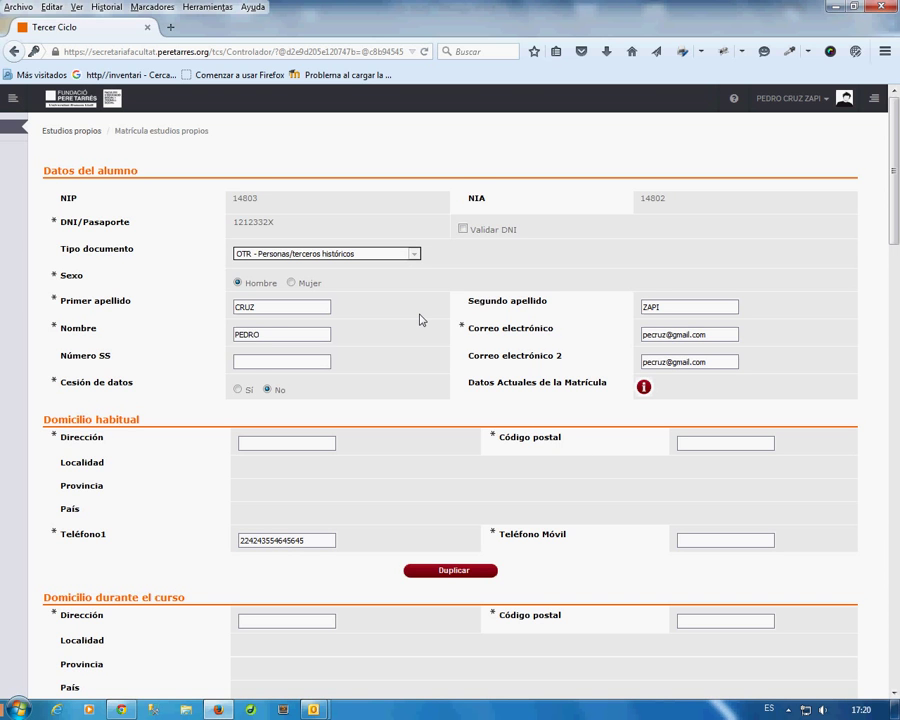
# Enter the home street address and pick the suggested postal code under Domicilio habitual.
pyautogui.scroll(-2, 420, 319)
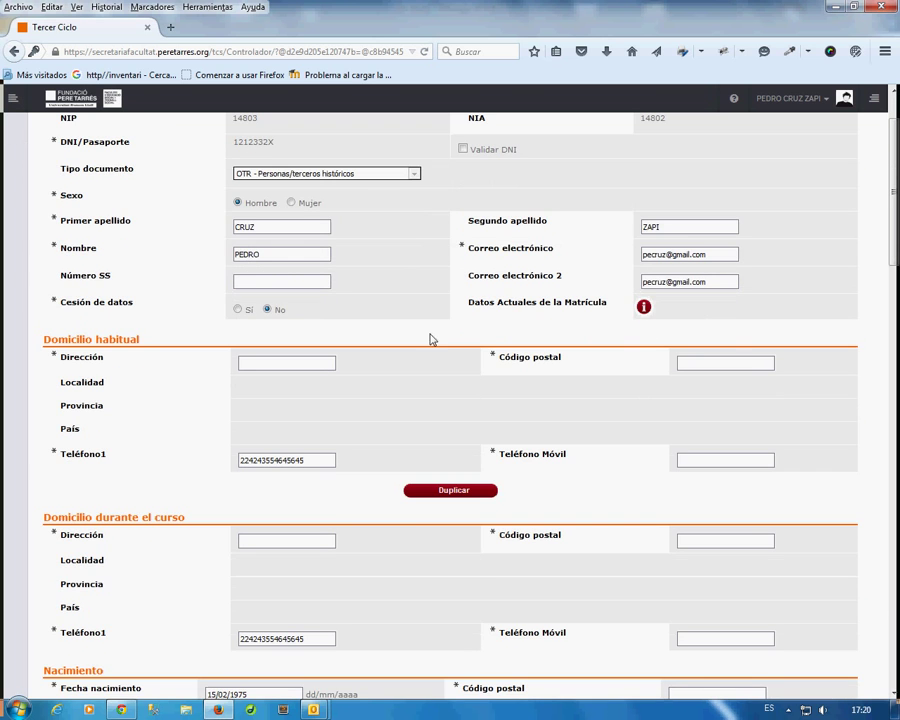
pyautogui.click(278, 363)
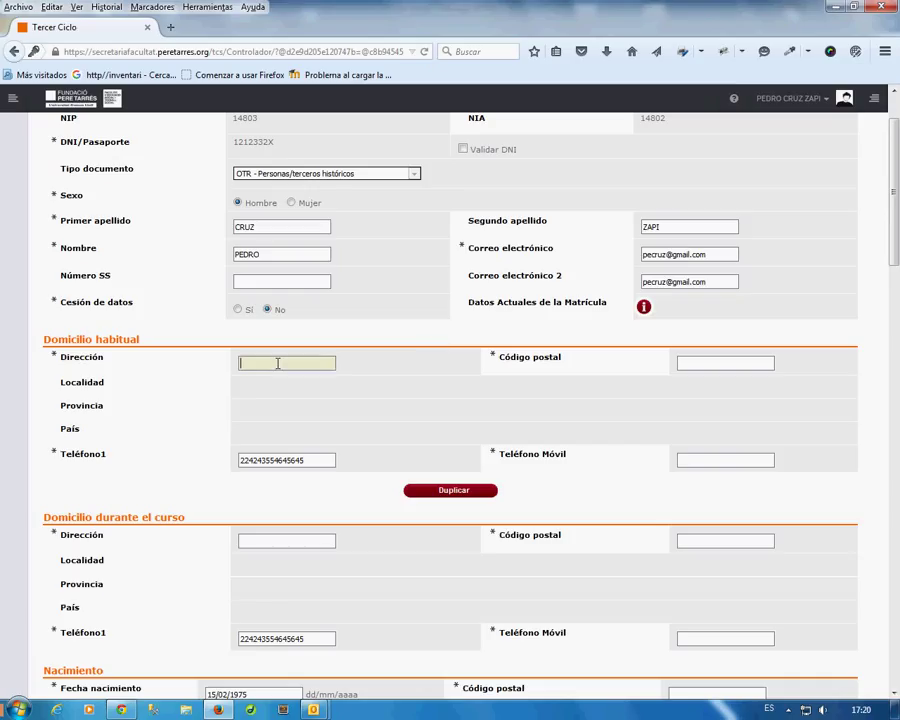
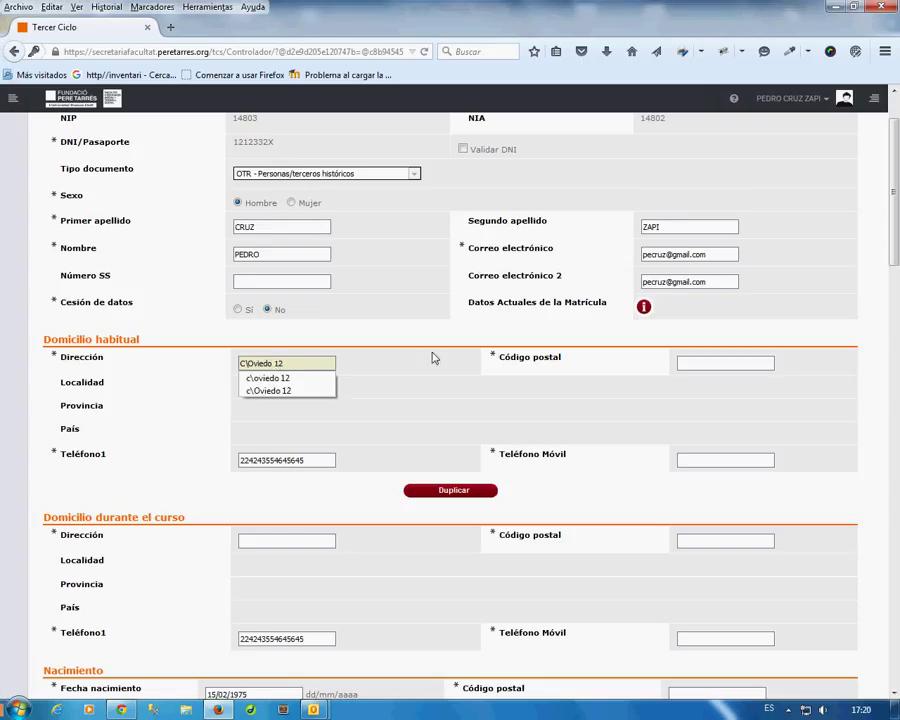
pyautogui.click(362, 366)
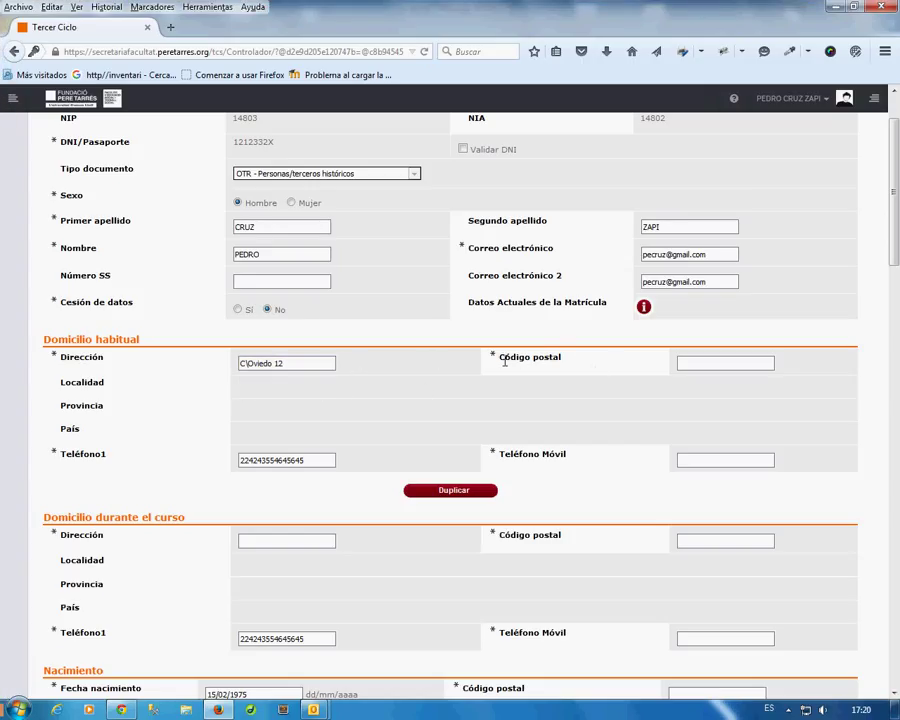
pyautogui.moveTo(500, 360); pyautogui.dragTo(564, 364)
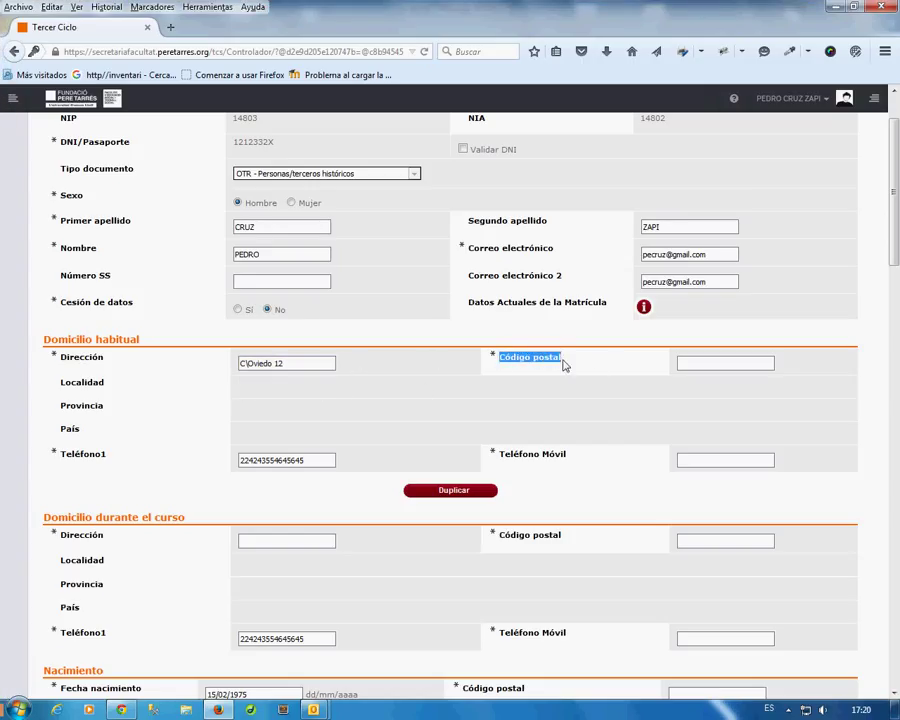
pyautogui.click(686, 362)
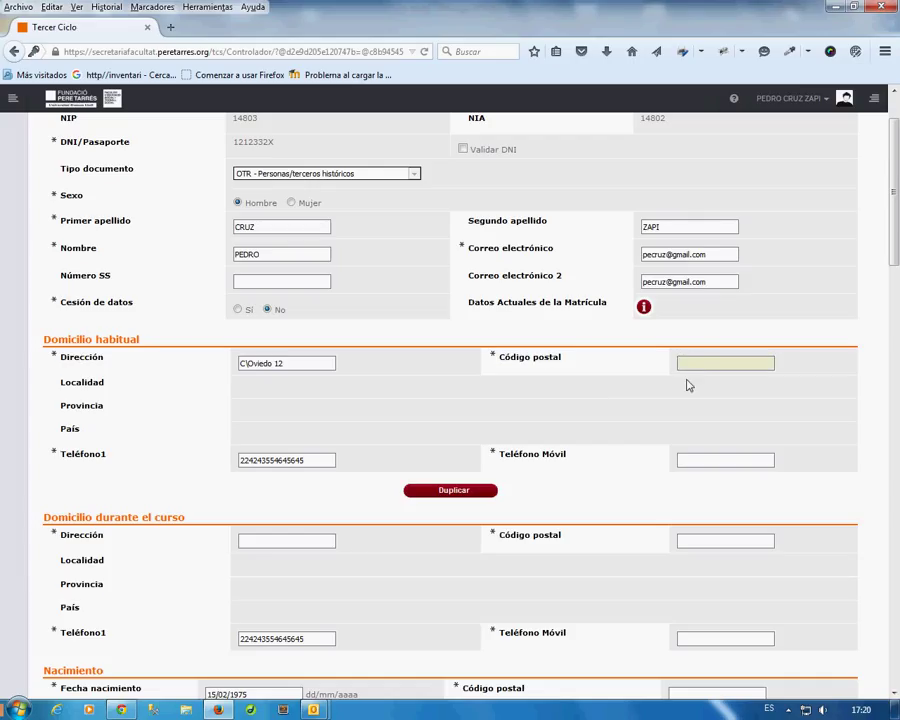
pyautogui.write('9')
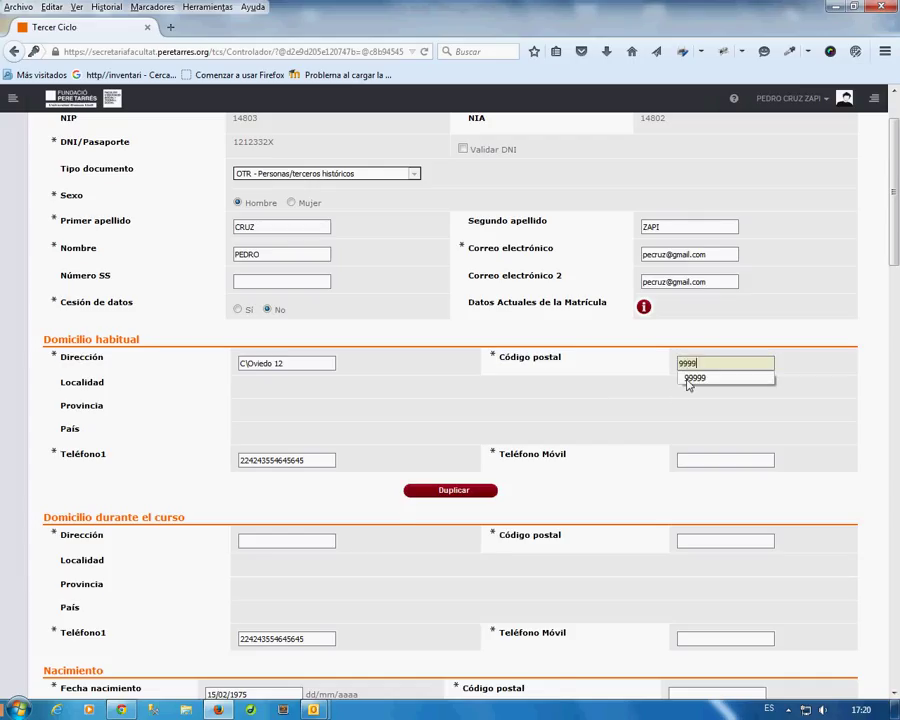
pyautogui.write('999')
pyautogui.click(710, 378)
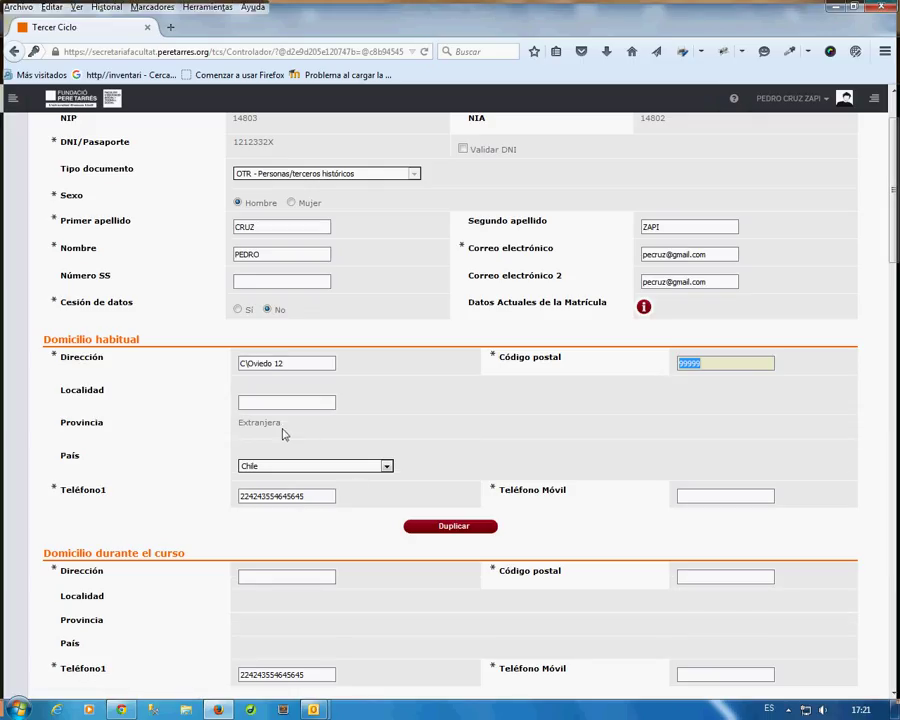
# Set the home Localidad from the suggestions and enter the mobile phone number.
pyautogui.moveTo(283, 434)
pyautogui.mouseDown()
pyautogui.moveTo(278, 426)
pyautogui.moveTo(242, 430)
pyautogui.moveTo(291, 439)
pyautogui.mouseUp()
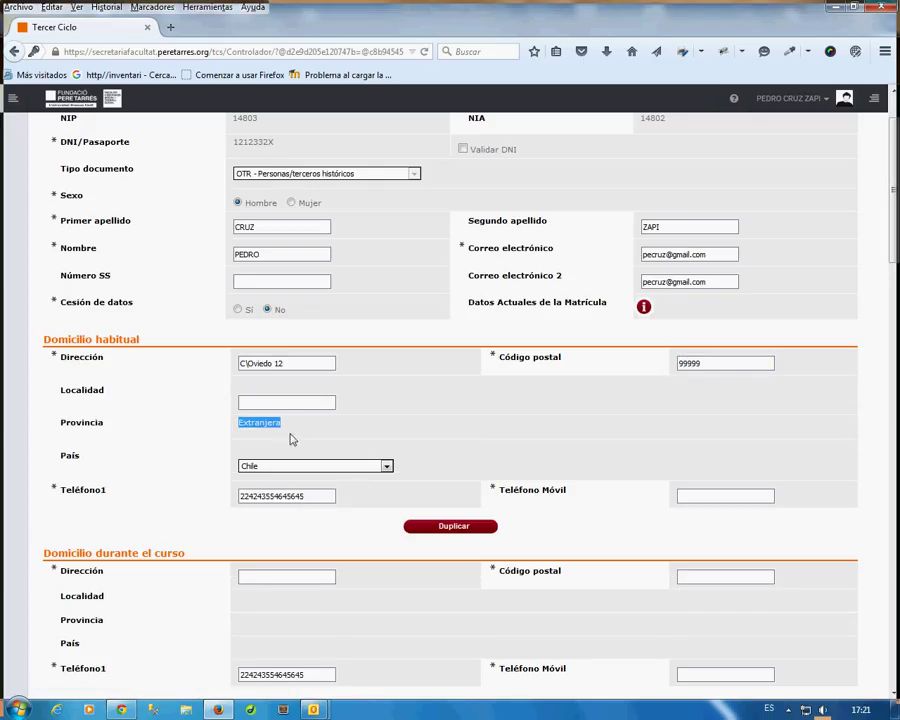
pyautogui.click(283, 403)
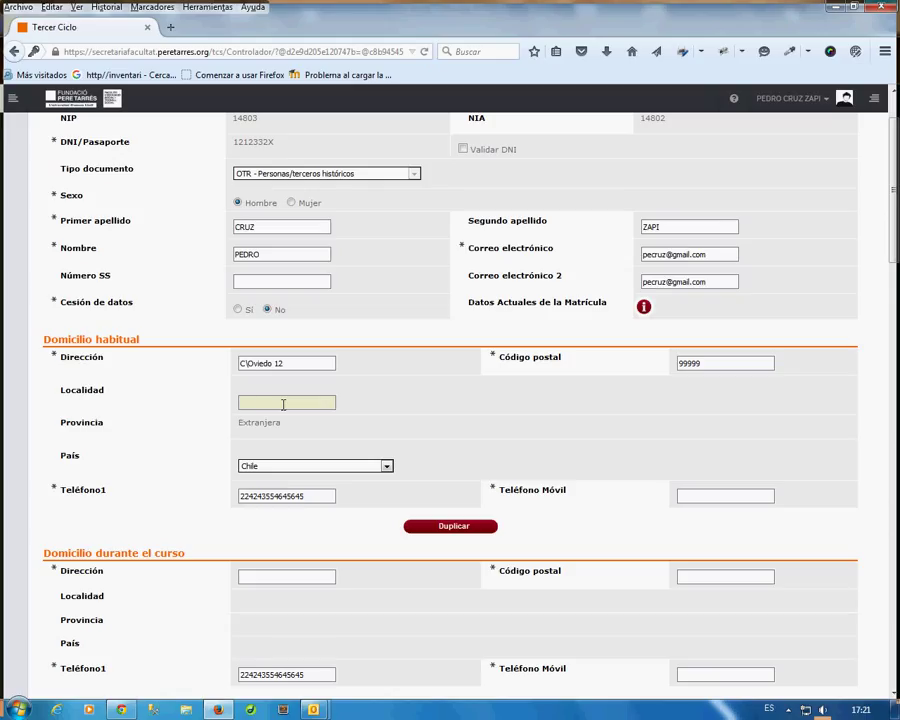
pyautogui.write('Antof')
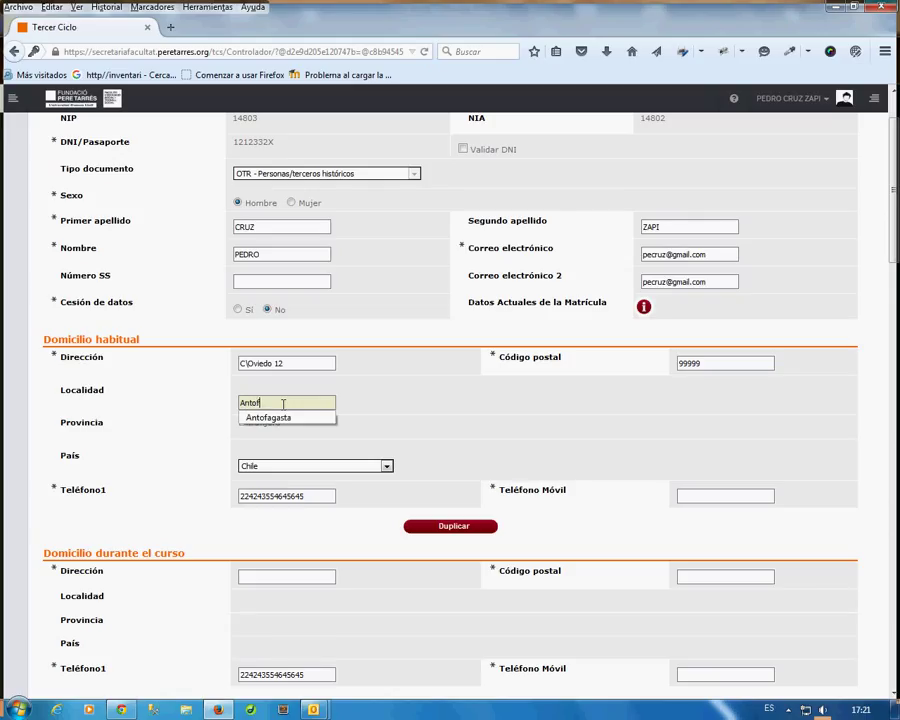
pyautogui.write('agasta')
pyautogui.click(369, 421)
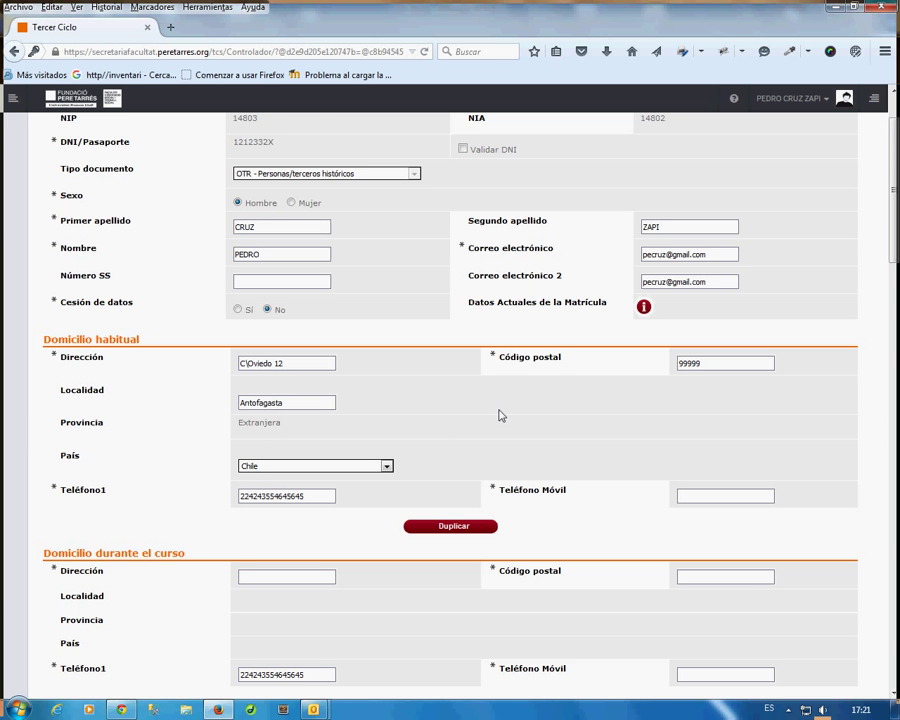
pyautogui.scroll(-2, 512, 386)
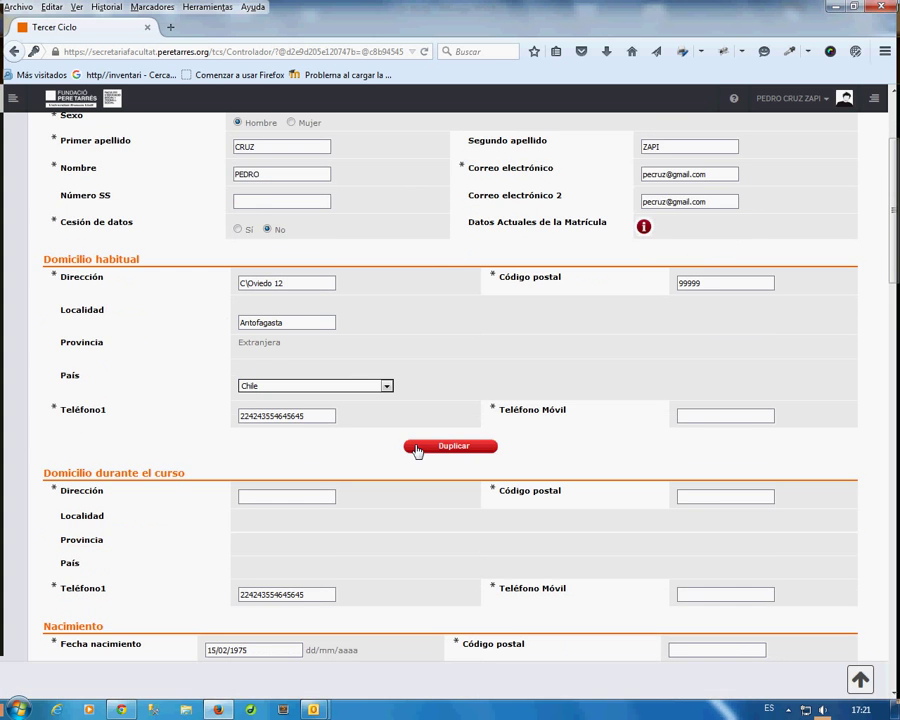
pyautogui.click(687, 415)
pyautogui.write('1231234534')
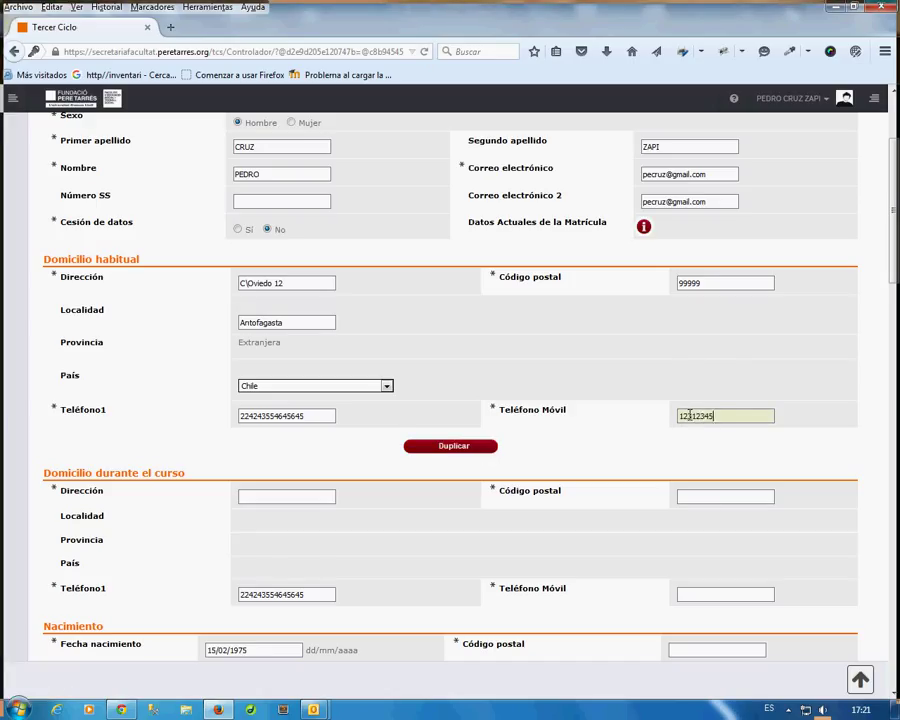
# Copy the home address into the term-time address.
pyautogui.click(453, 449)
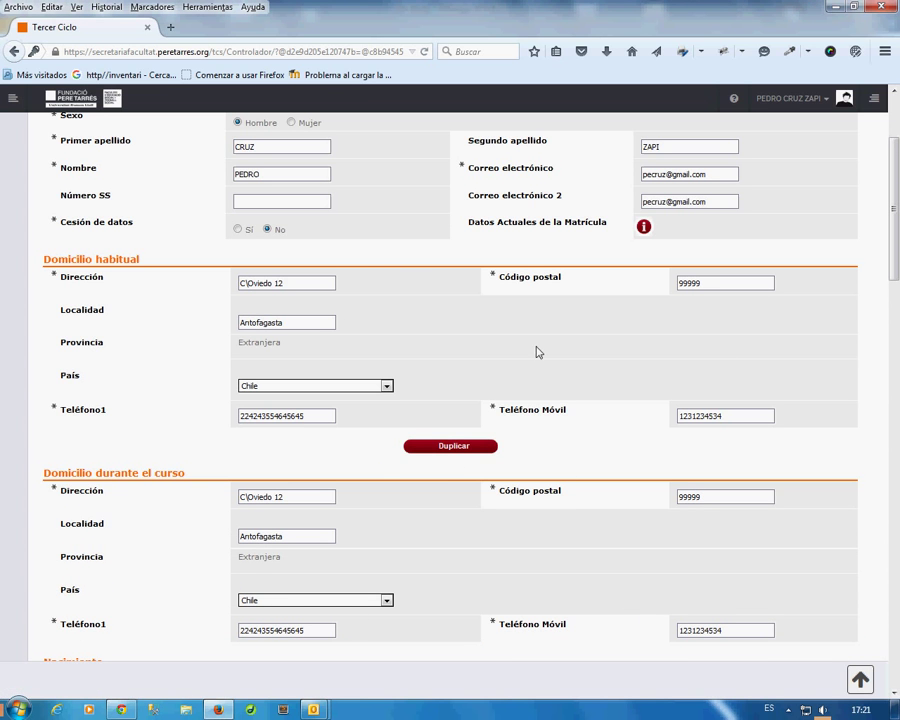
pyautogui.scroll(-3, 549, 373)
pyautogui.scroll(-4, 549, 373)
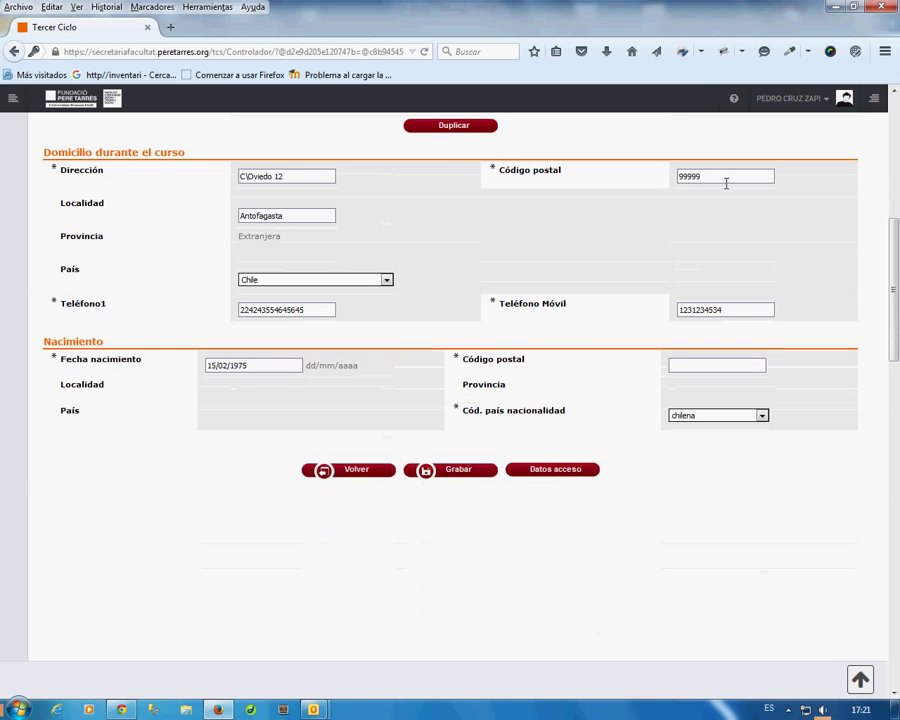
pyautogui.doubleClick(719, 179)
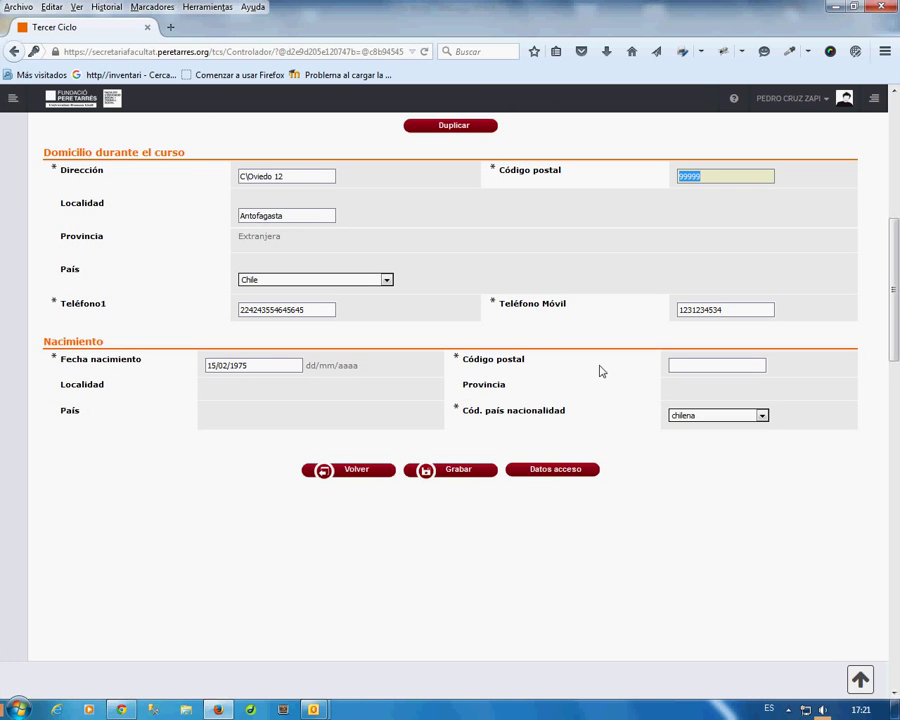
# Enter 99999 as the birth postal code.
pyautogui.click(677, 365)
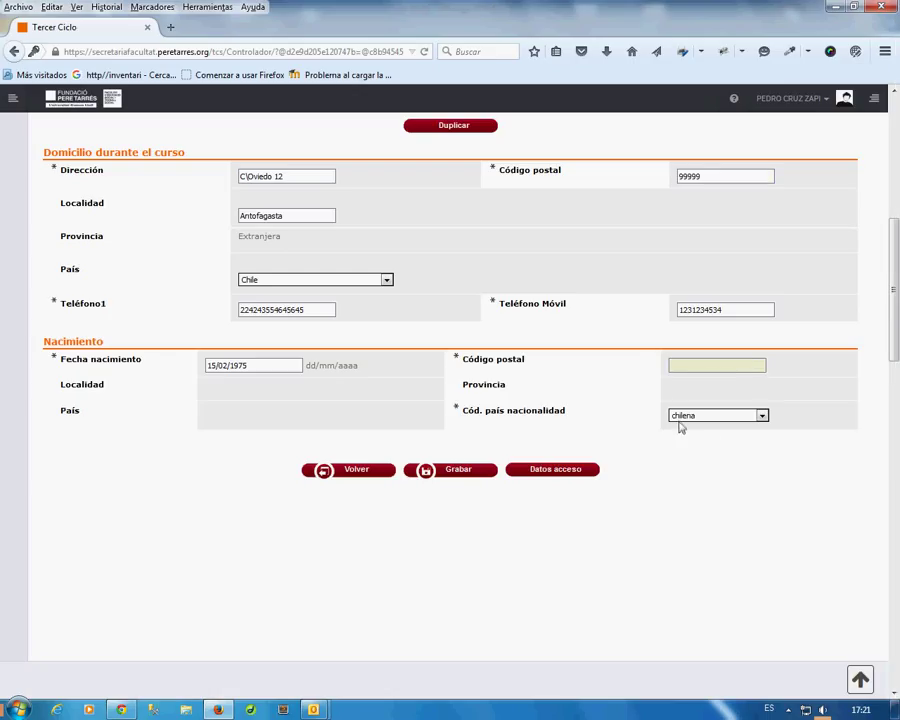
pyautogui.click(681, 365)
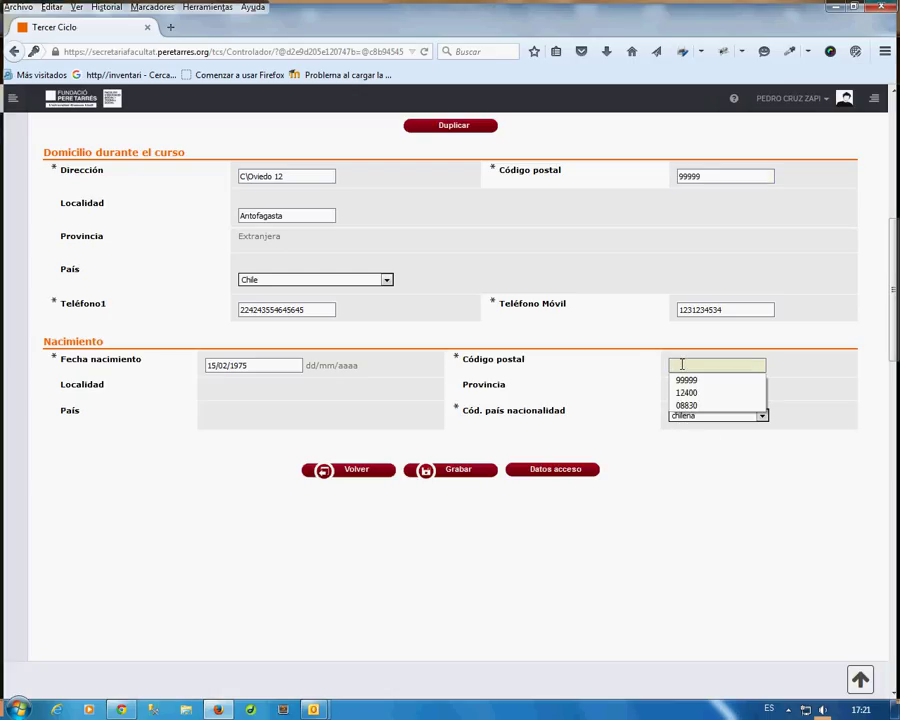
pyautogui.write('9')
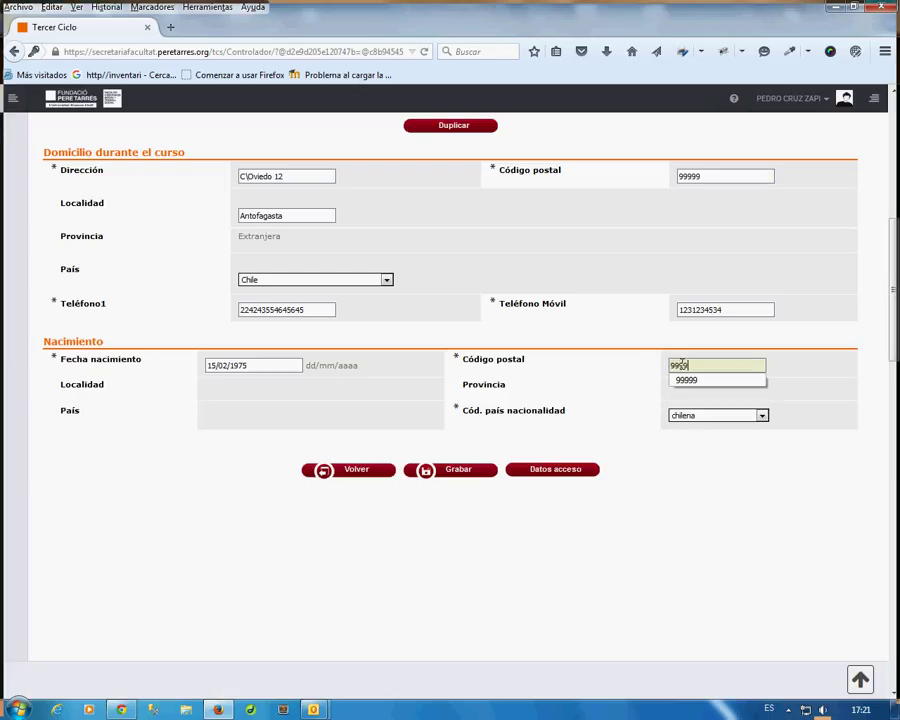
pyautogui.write('9999')
pyautogui.click(604, 376)
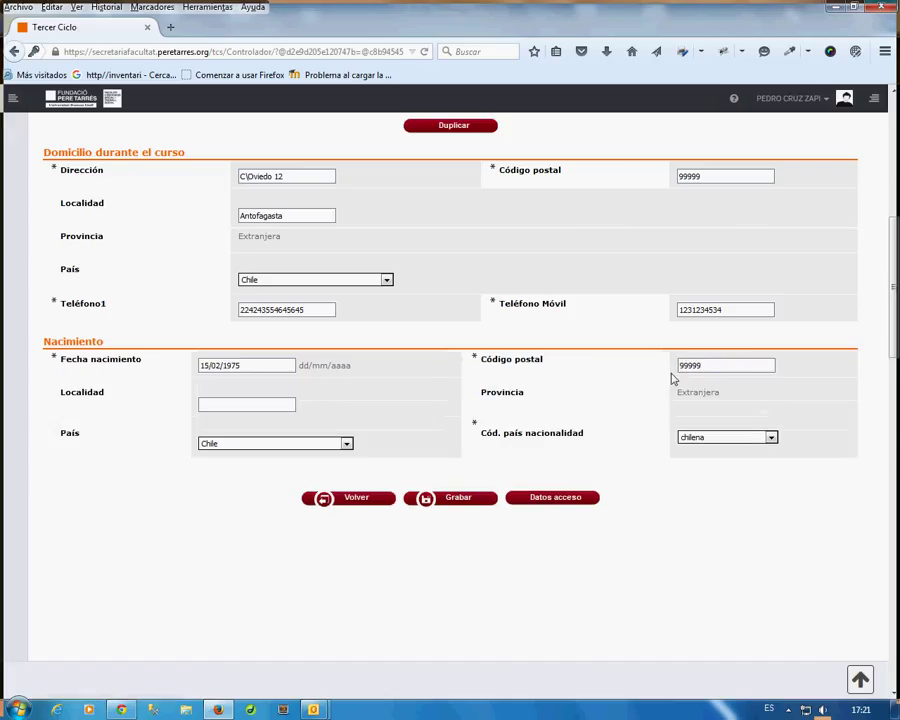
pyautogui.moveTo(706, 369); pyautogui.dragTo(666, 372)
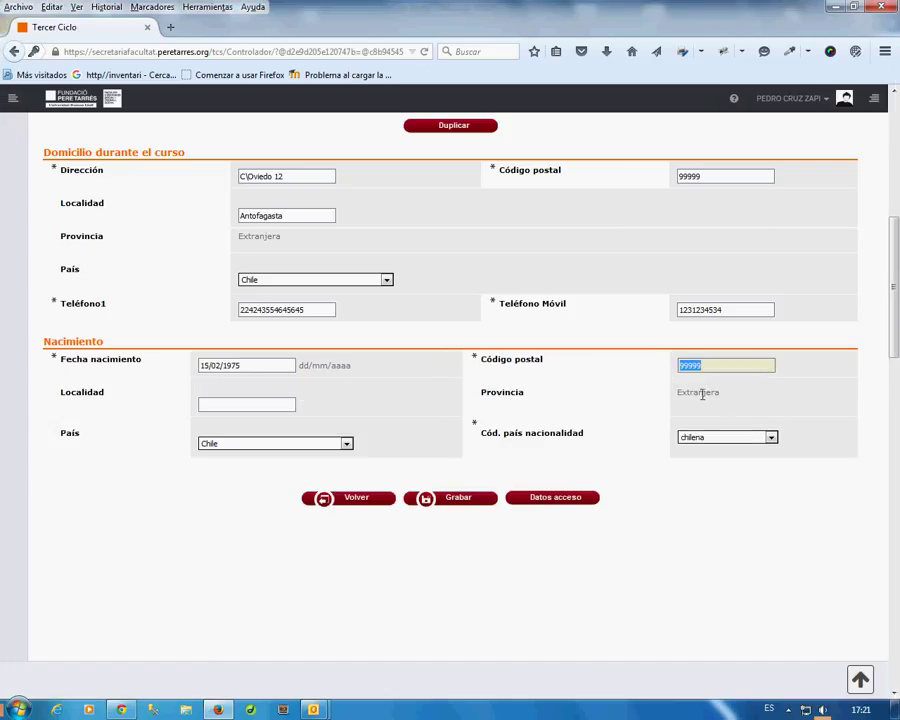
pyautogui.doubleClick(697, 391)
# Set the birth locality to Antofagasta and save the form with Grabar.
pyautogui.click(268, 404)
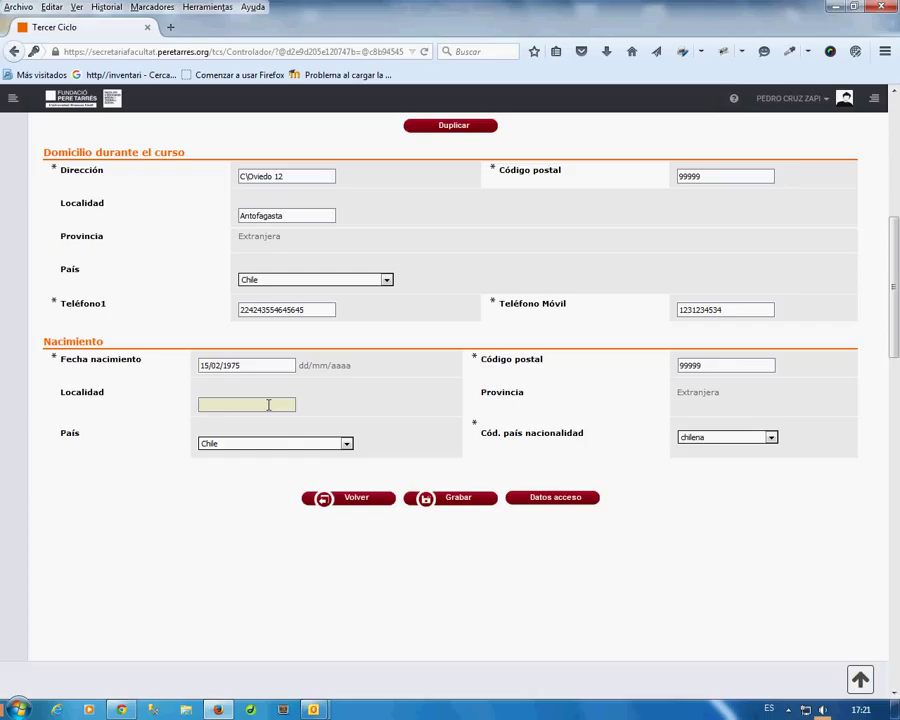
pyautogui.write('Antof')
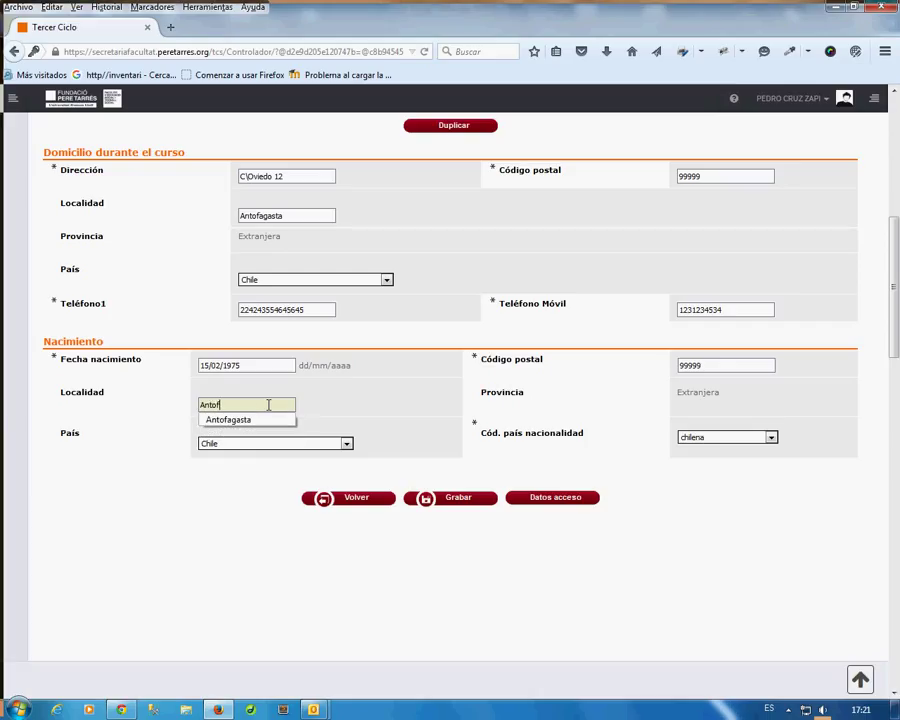
pyautogui.write('agasta')
pyautogui.click(378, 408)
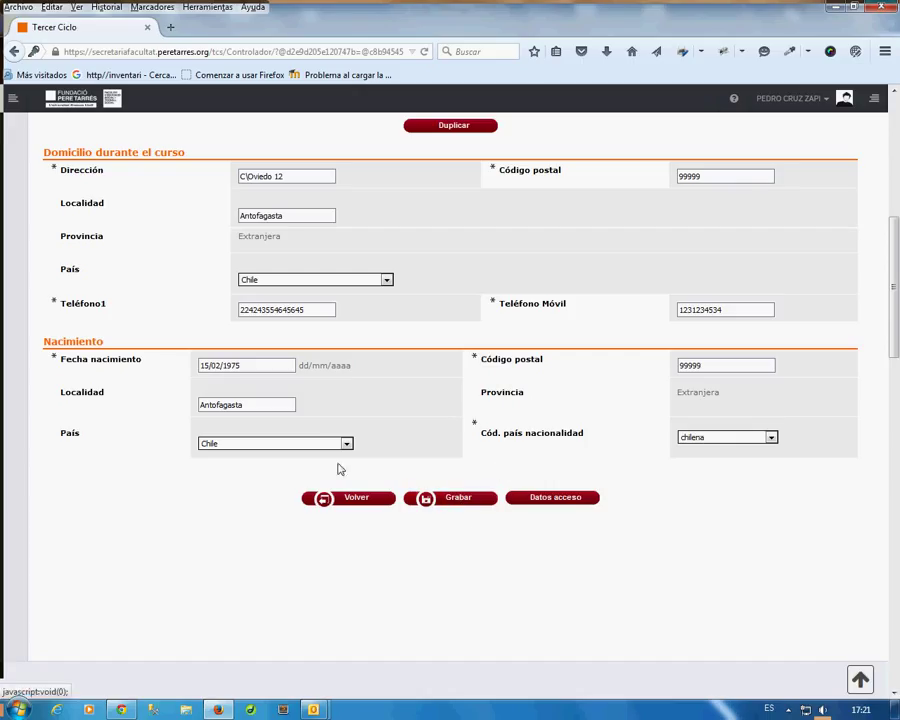
pyautogui.doubleClick(741, 365)
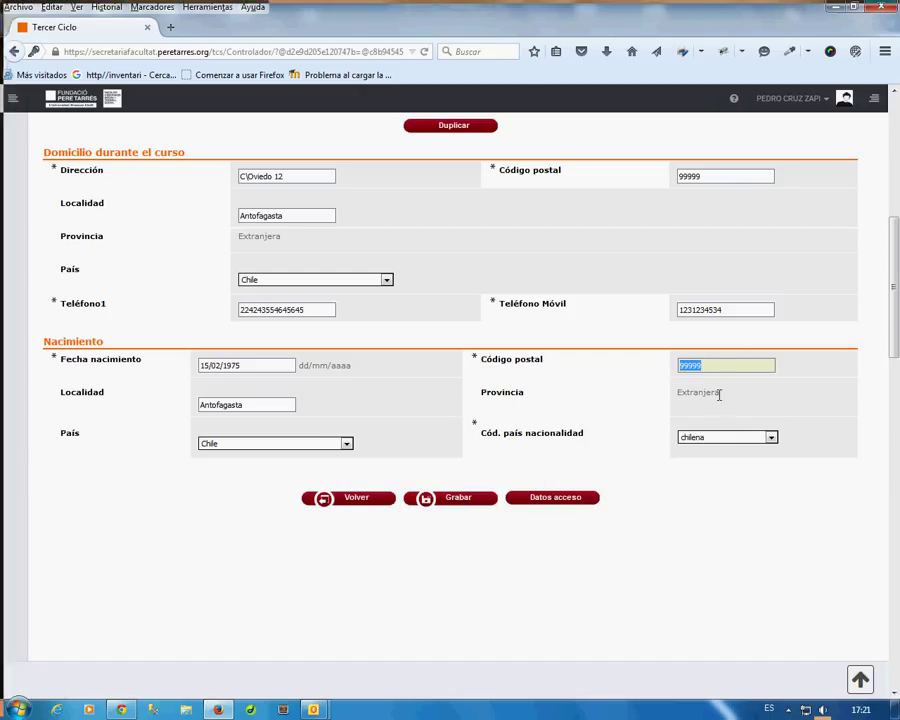
pyautogui.moveTo(721, 394); pyautogui.dragTo(668, 402)
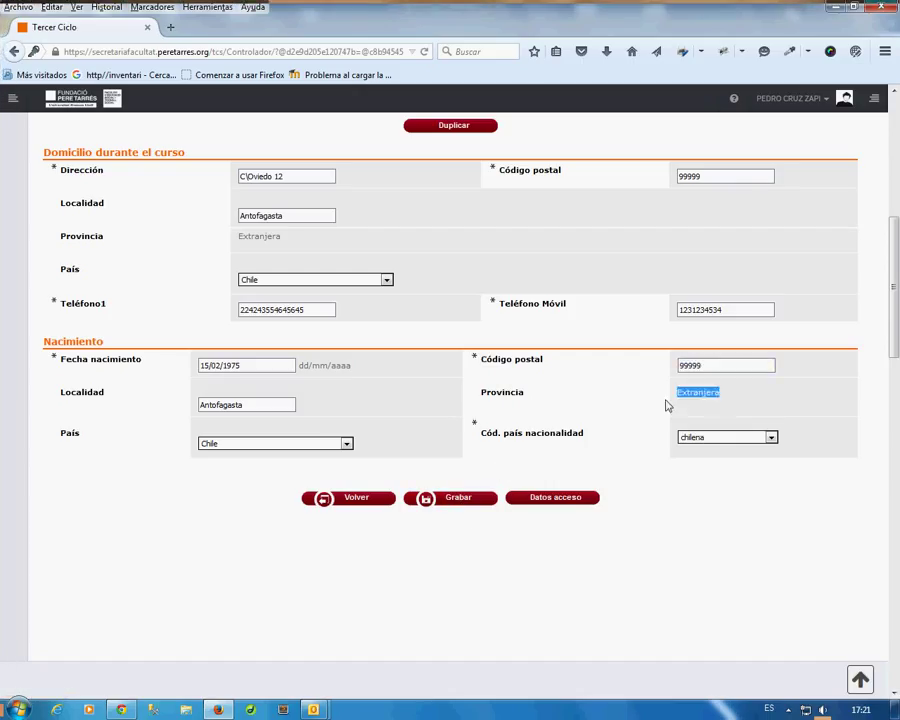
pyautogui.click(452, 501)
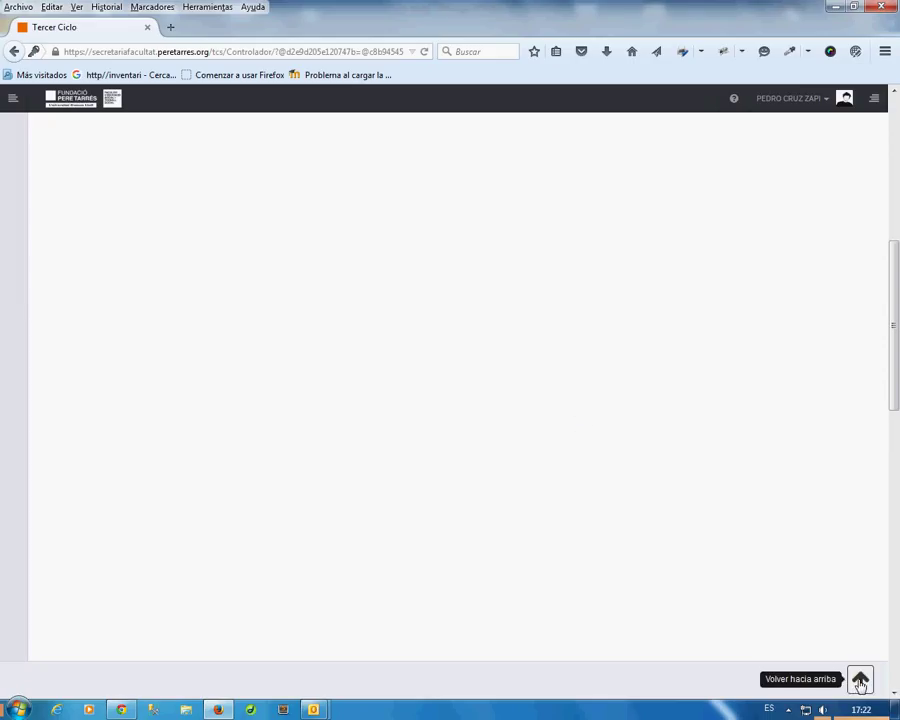
# Review the required ID photocopy document's name and accepted format.
pyautogui.click(860, 682)
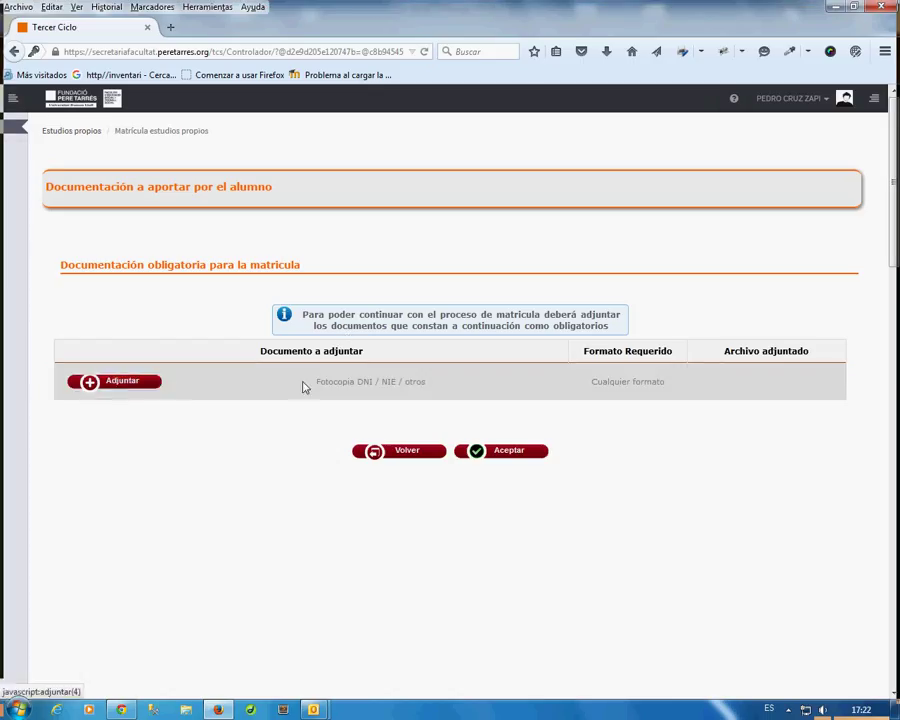
pyautogui.moveTo(318, 384); pyautogui.dragTo(430, 390)
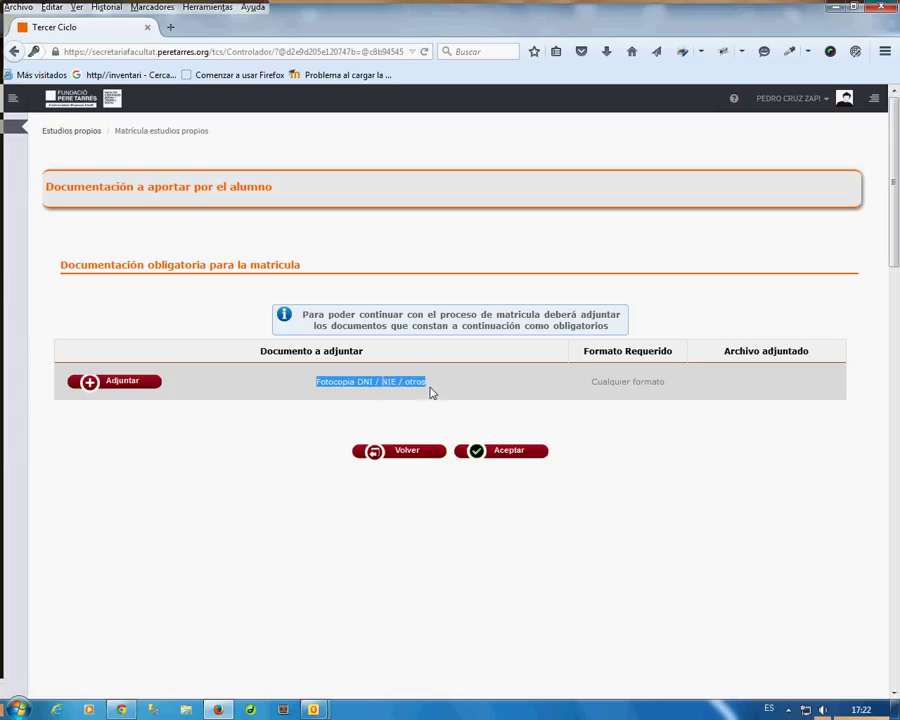
pyautogui.click(133, 400)
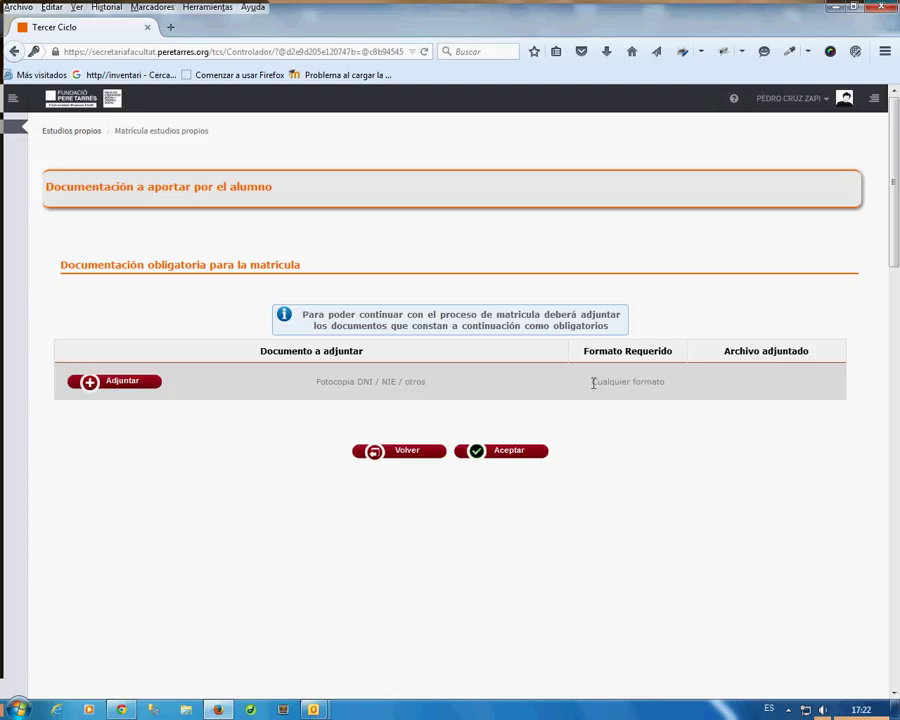
pyautogui.tripleClick(593, 383)
# Upload Documento.docx as the DNI/NIE photocopy and continue to the academic data page.
pyautogui.click(150, 390)
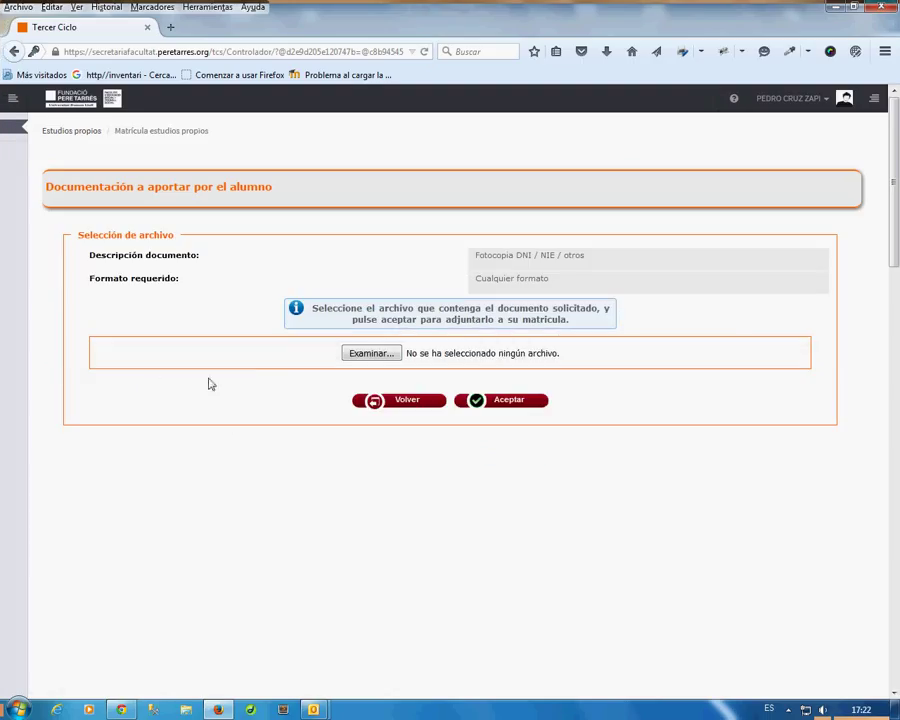
pyautogui.click(379, 355)
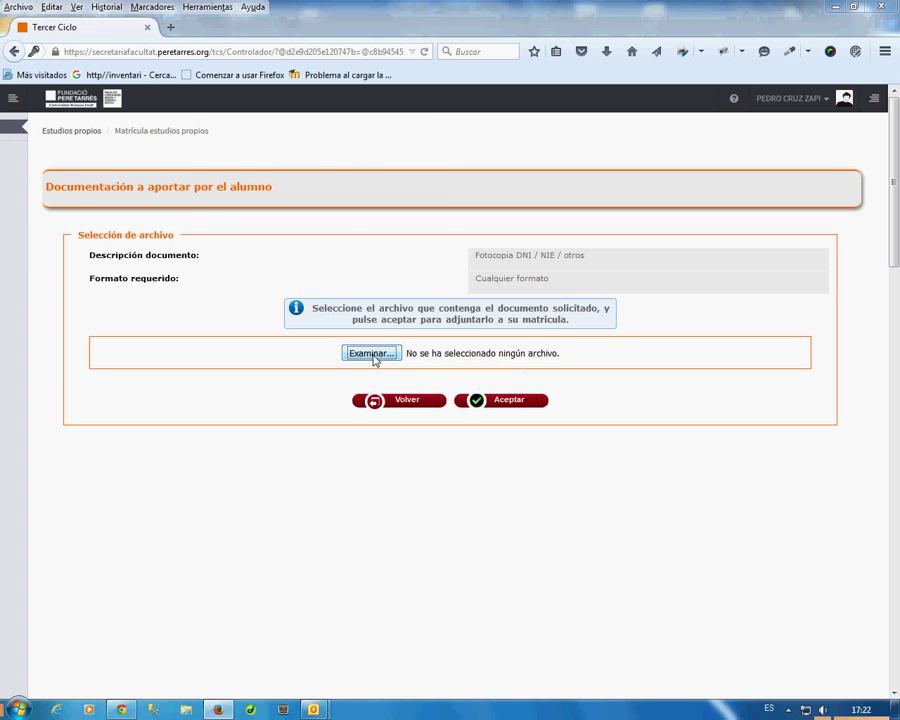
pyautogui.click(212, 142)
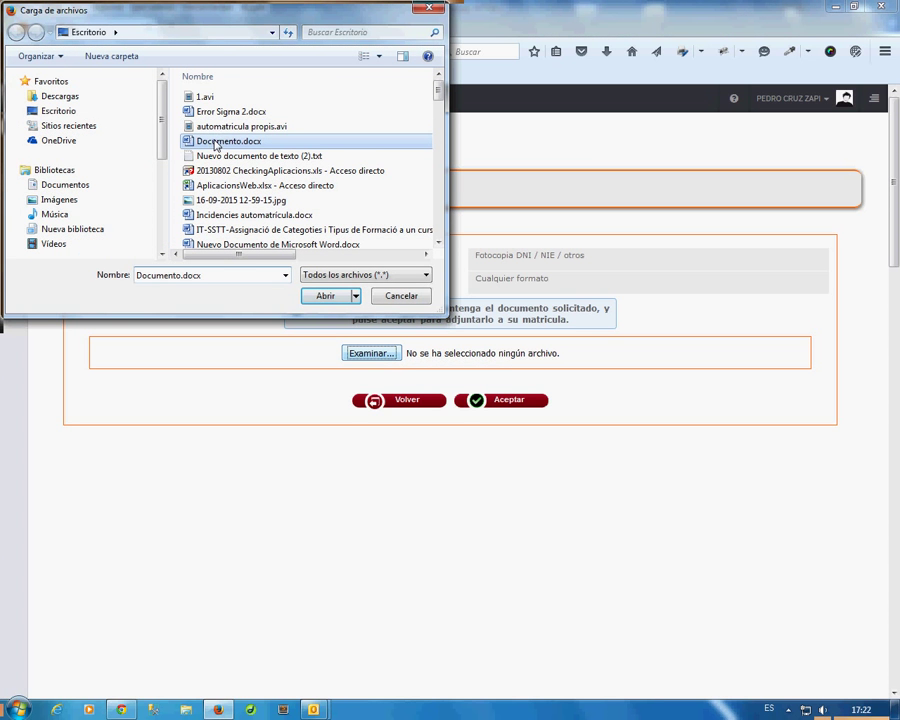
pyautogui.click(326, 298)
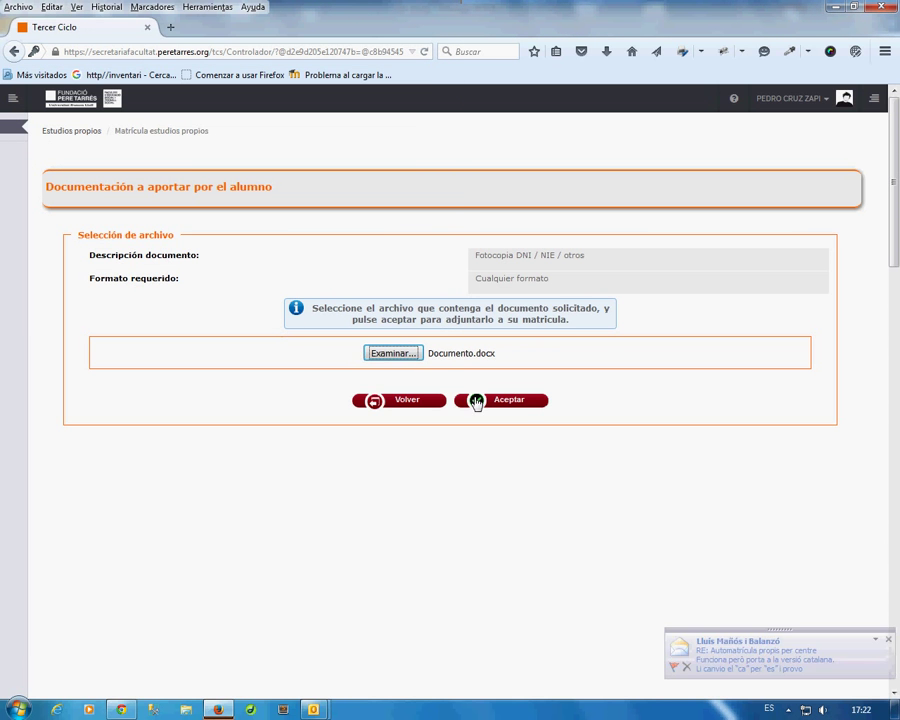
pyautogui.click(517, 406)
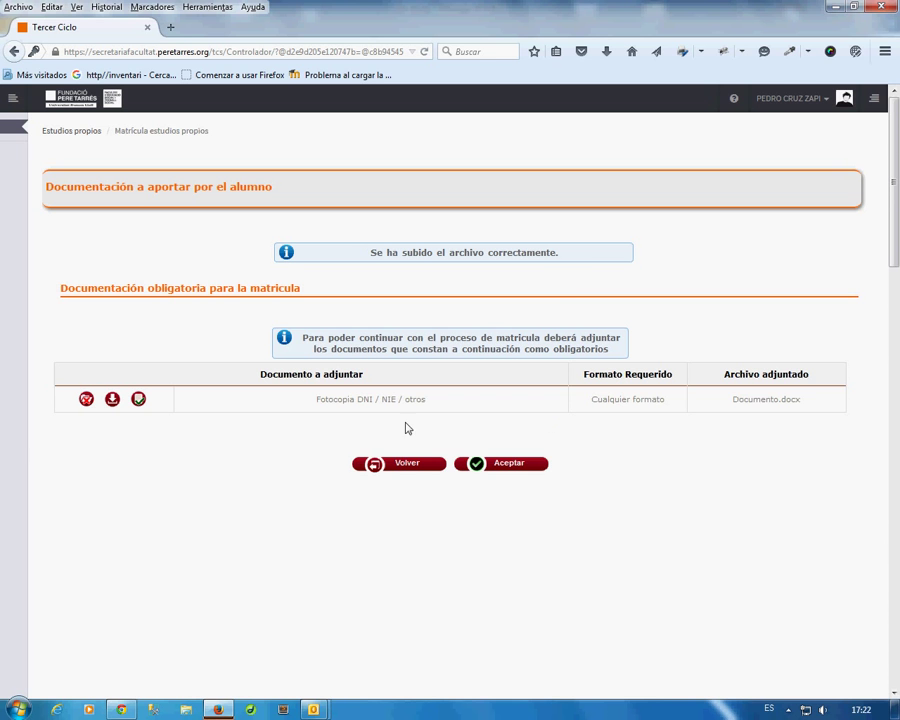
pyautogui.click(517, 470)
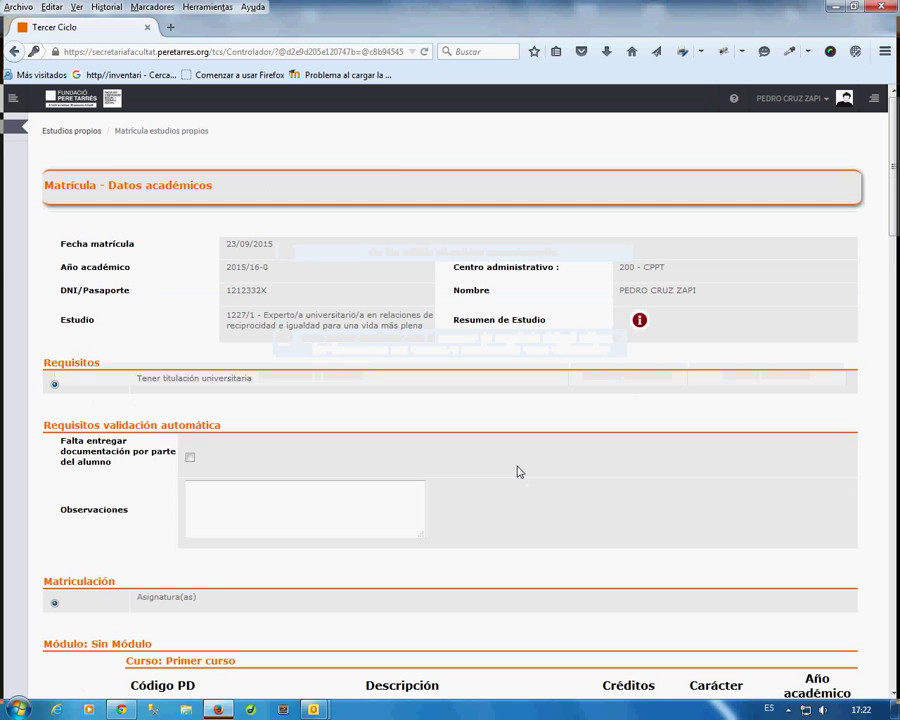
# Tick subjects 200516, 200517, 200518, 200519 and 200520 for enrolment.
pyautogui.scroll(-3, 504, 400)
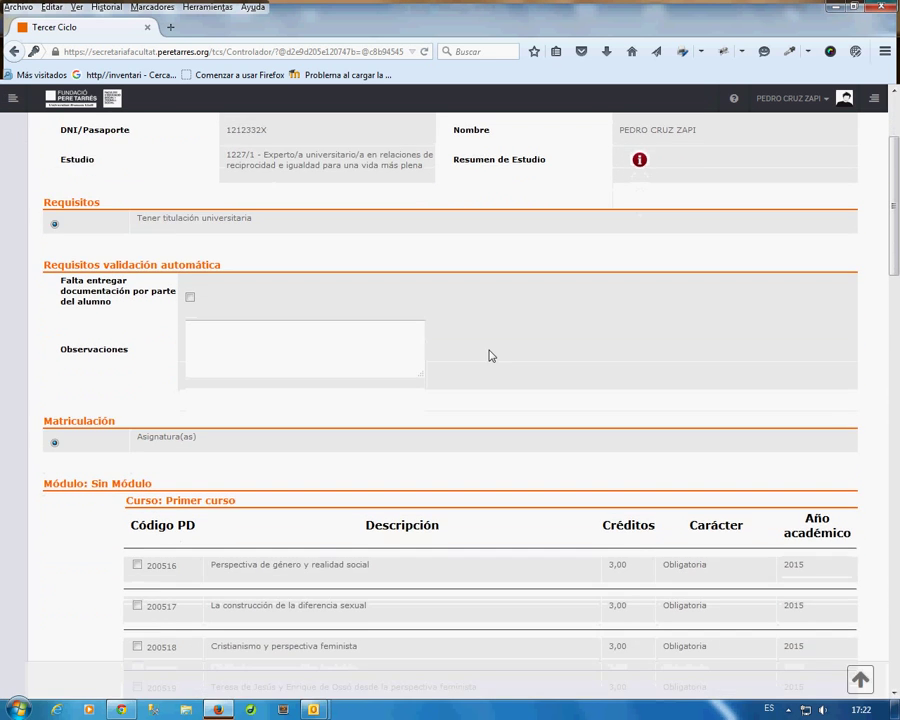
pyautogui.scroll(-3, 489, 356)
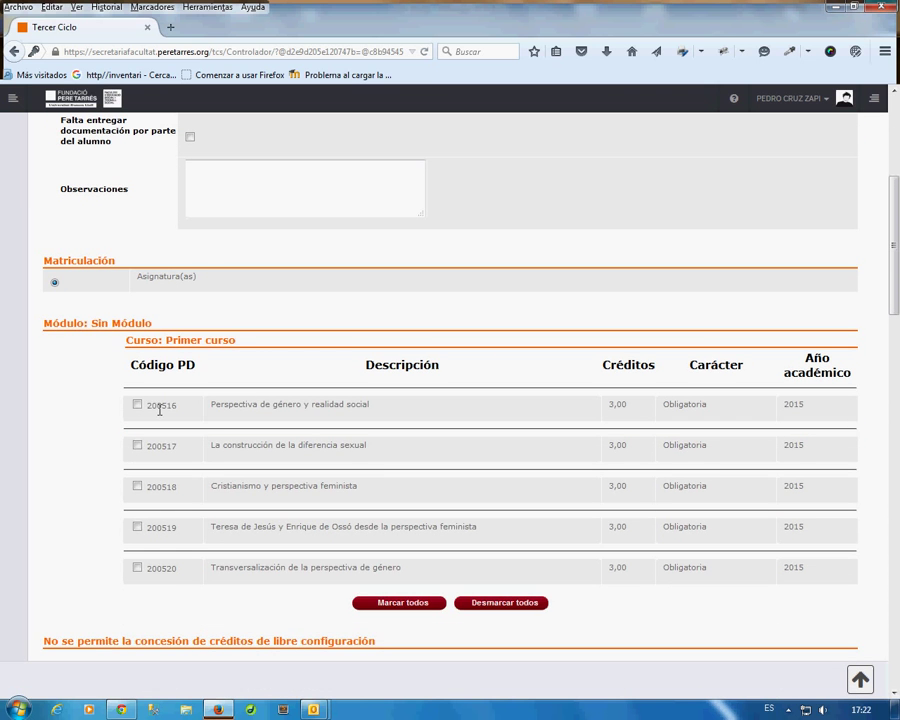
pyautogui.click(137, 405)
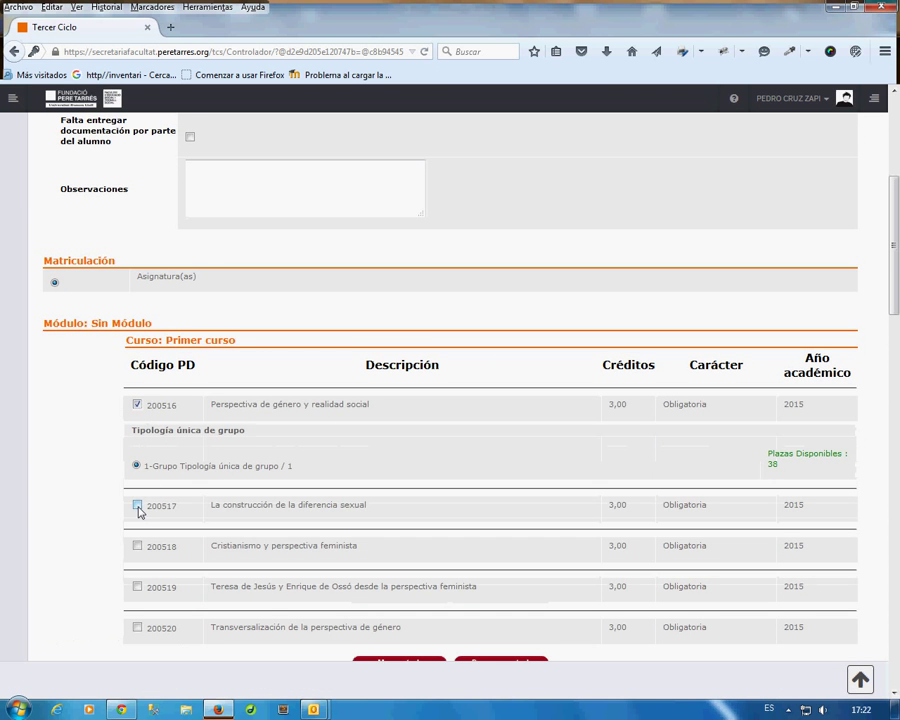
pyautogui.click(137, 506)
pyautogui.scroll(-3, 247, 460)
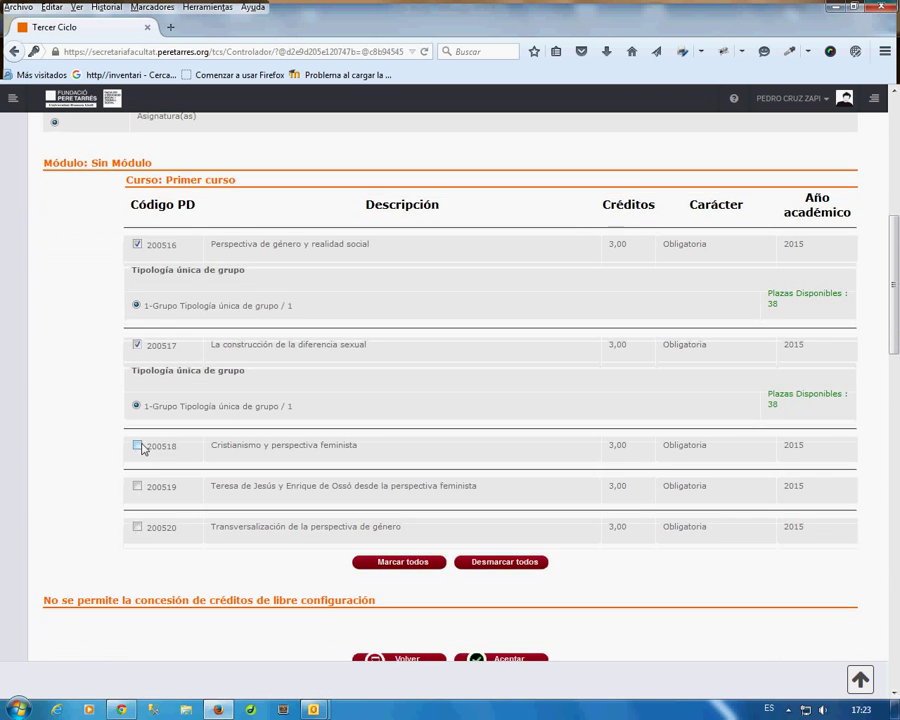
pyautogui.click(138, 447)
pyautogui.click(137, 545)
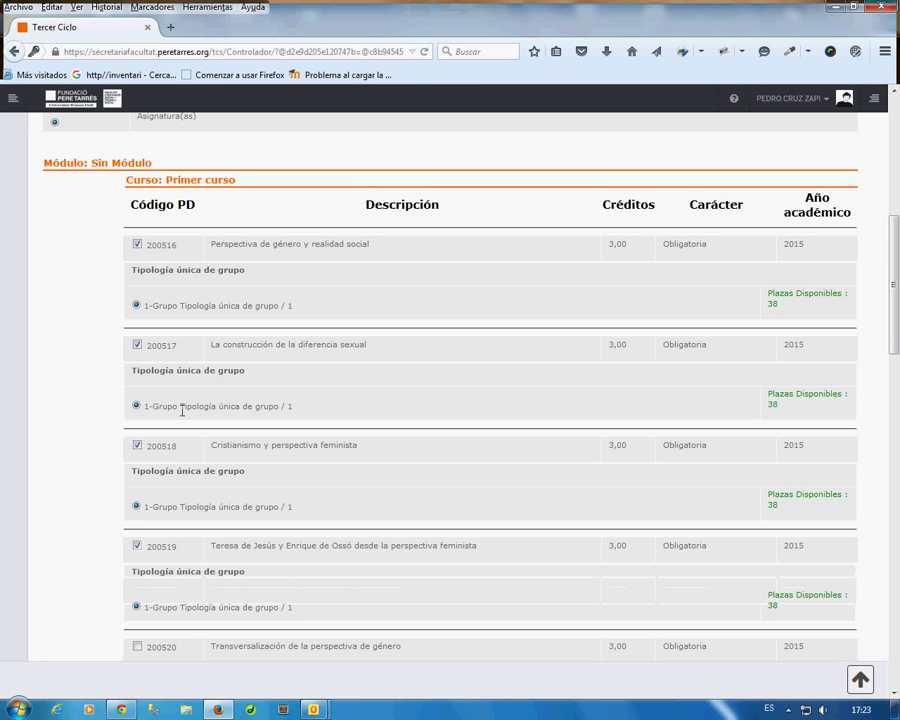
pyautogui.scroll(-3, 183, 408)
pyautogui.click(138, 486)
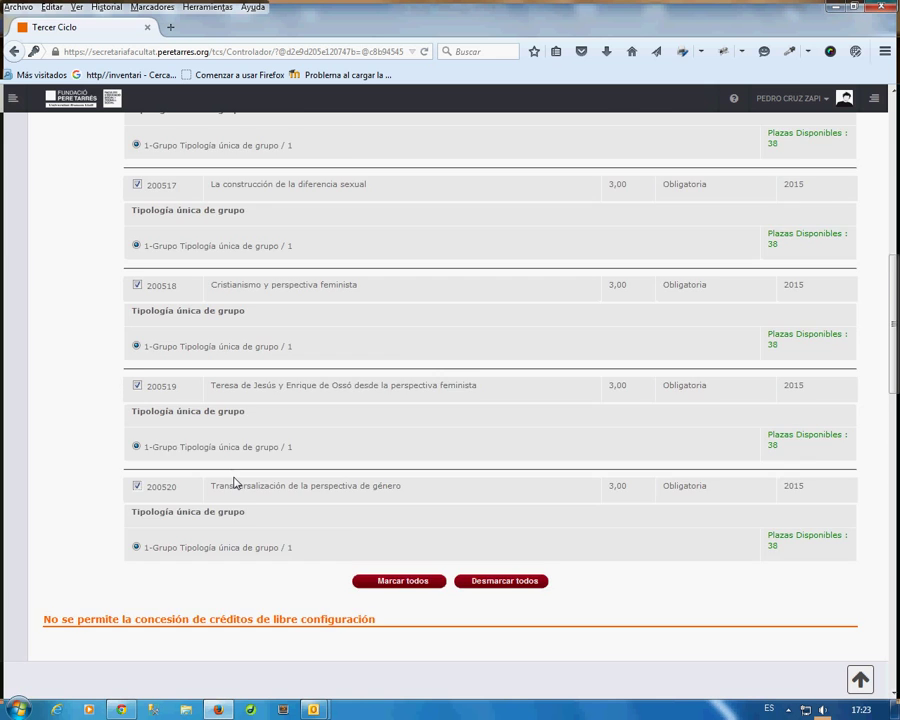
# Submit the selected subjects and go to the Datos económicos page.
pyautogui.scroll(-3, 247, 482)
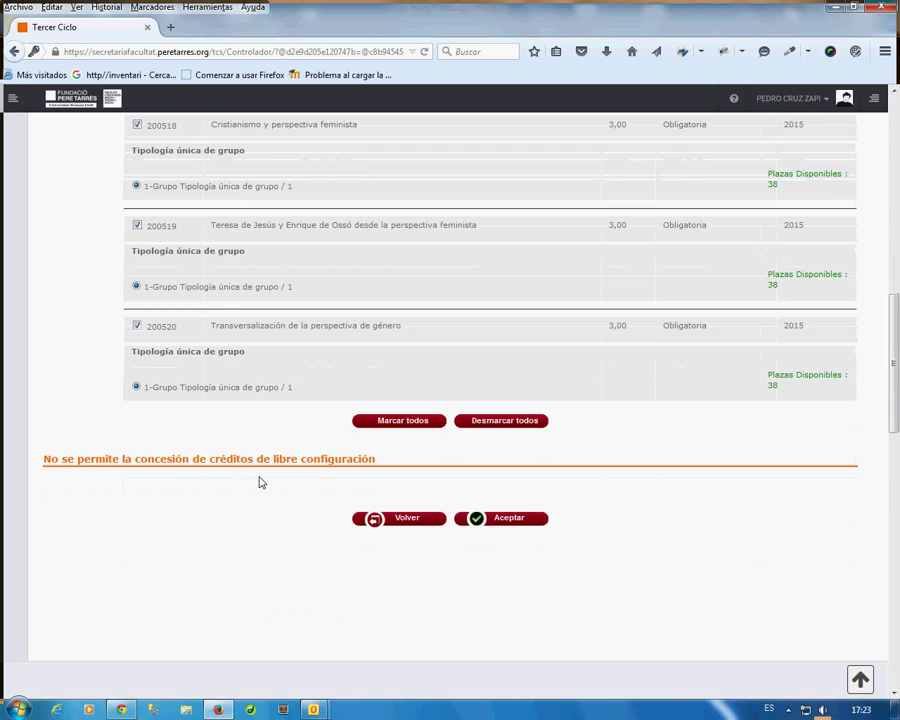
pyautogui.click(510, 519)
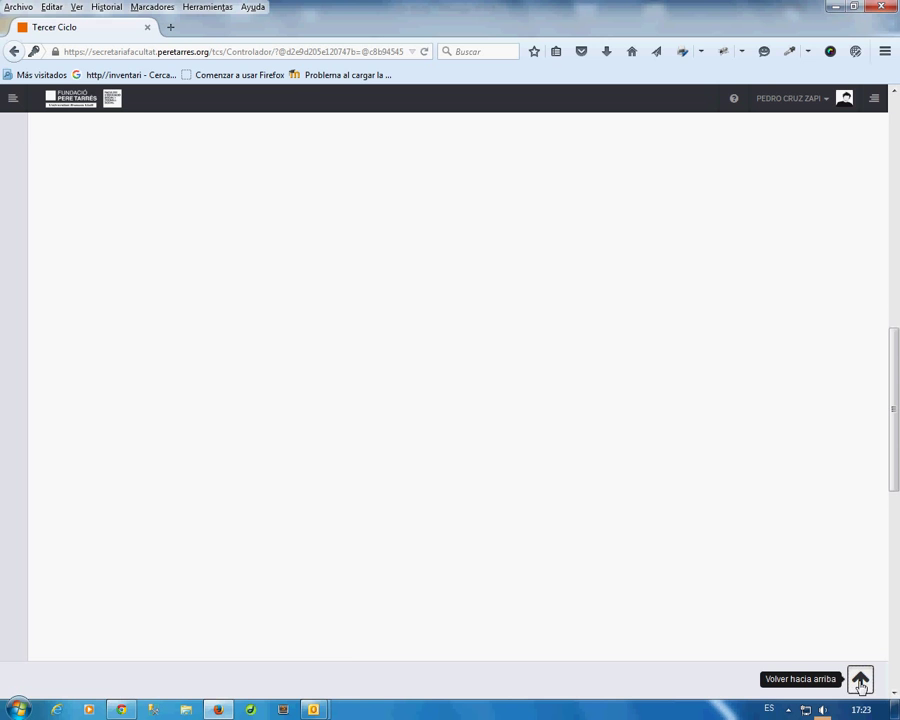
pyautogui.click(860, 682)
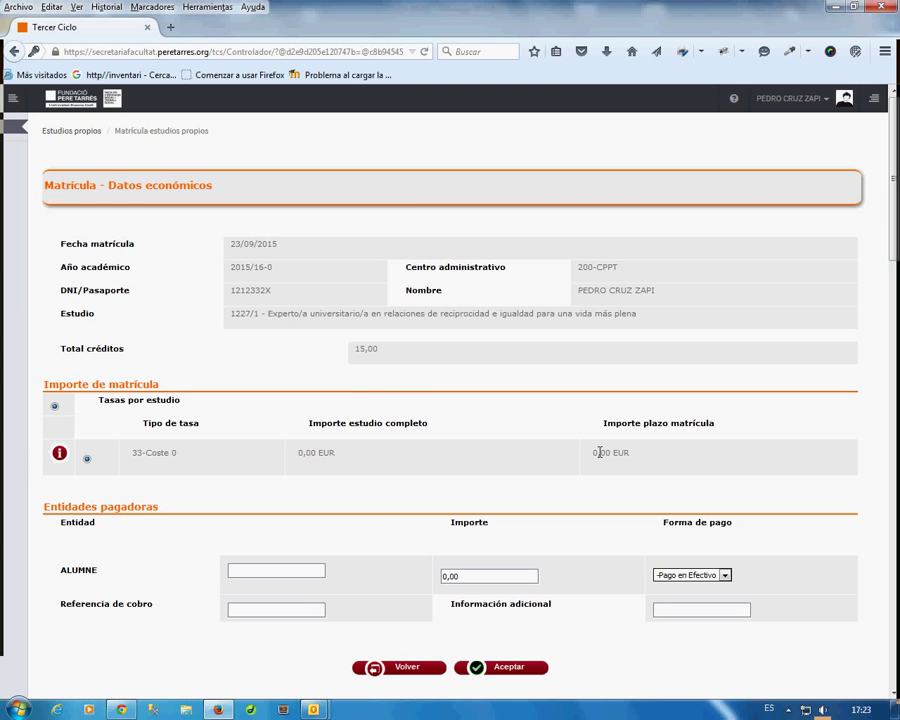
# Leave the payment amount at 0,00 EUR and accept the economic details.
pyautogui.tripleClick(646, 455)
pyautogui.click(445, 576)
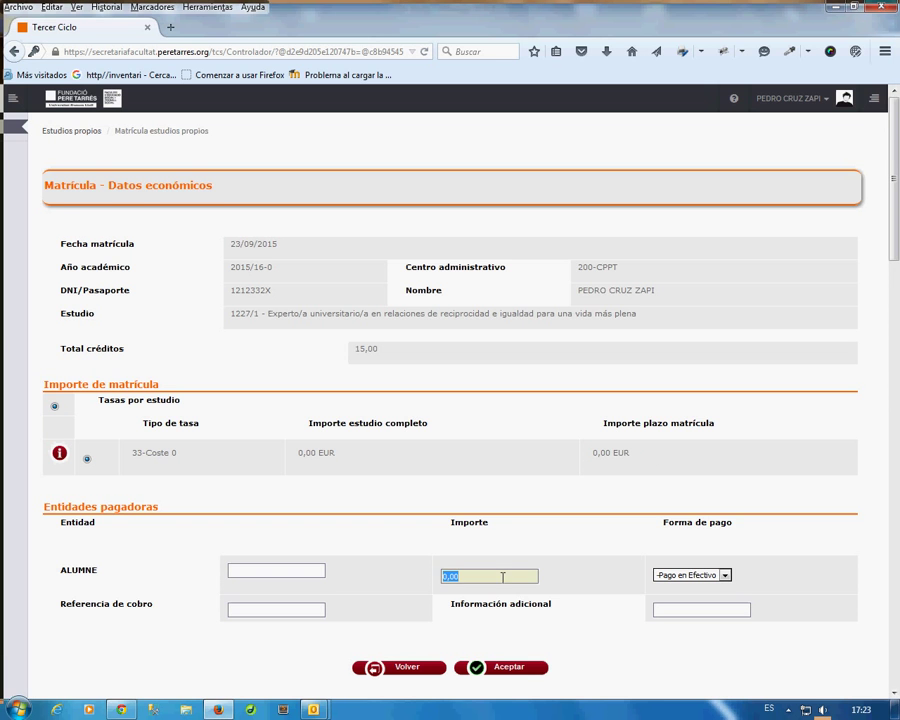
pyautogui.click(594, 574)
pyautogui.scroll(-3, 592, 562)
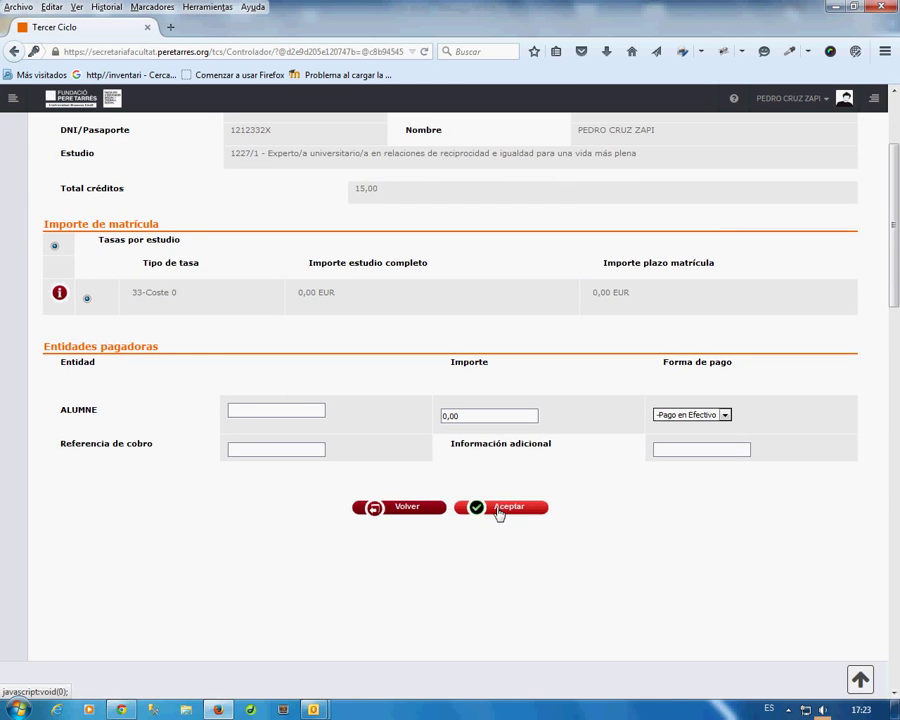
pyautogui.click(498, 508)
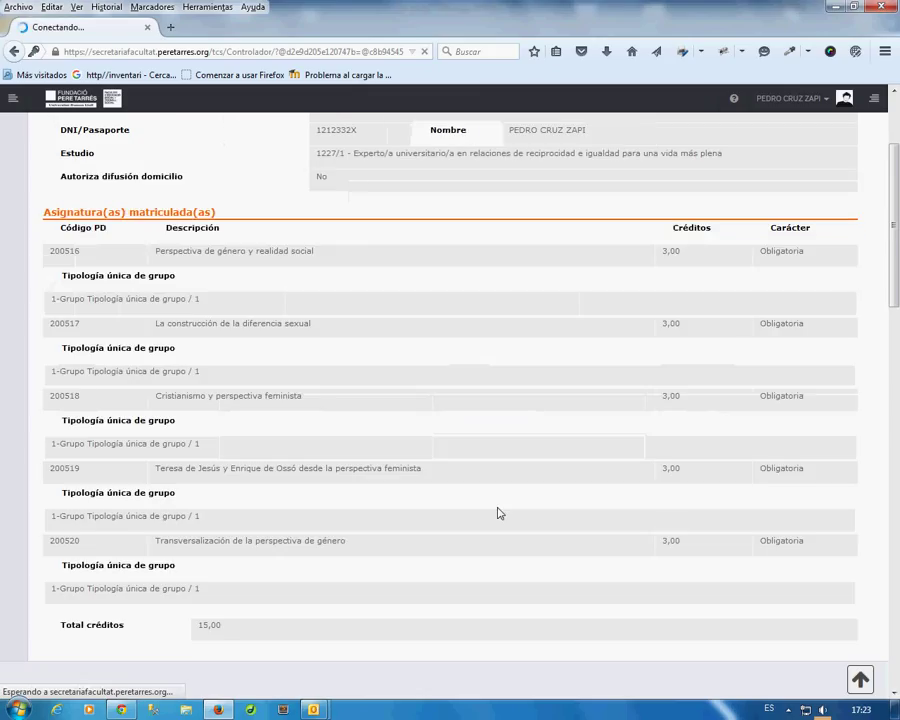
# Read through the data-protection document and accept it, reaching the Resumen matrícula page.
pyautogui.scroll(3, 497, 512)
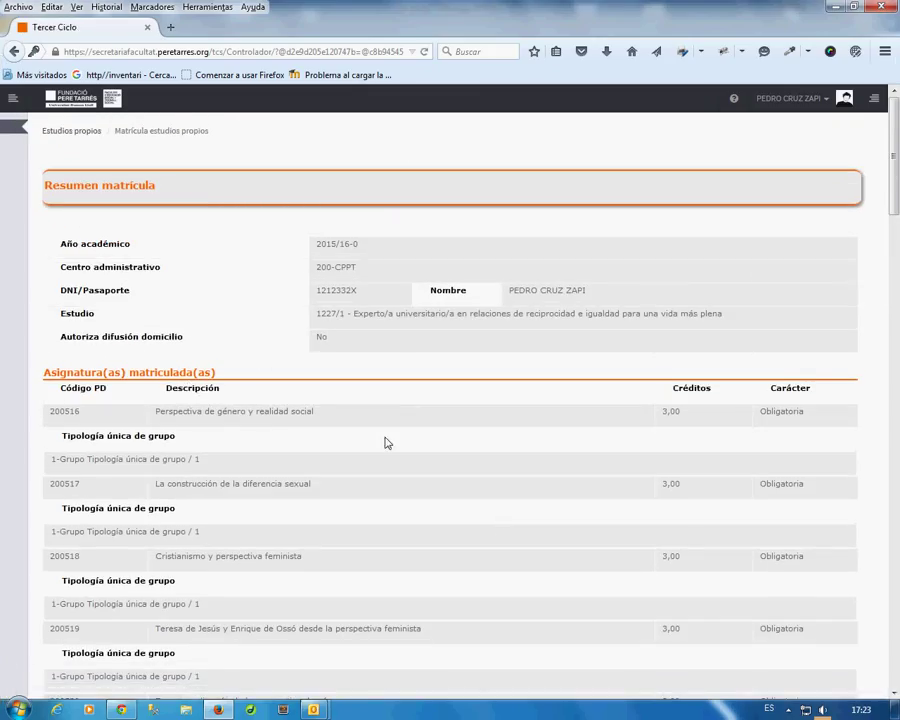
pyautogui.scroll(-5, 520, 464)
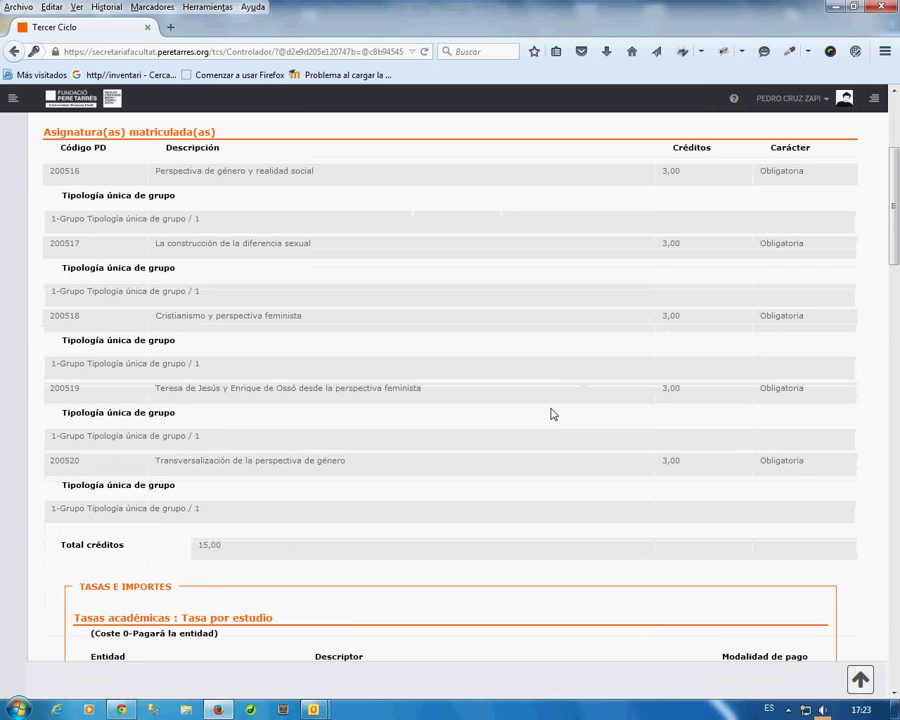
pyautogui.scroll(-6, 378, 416)
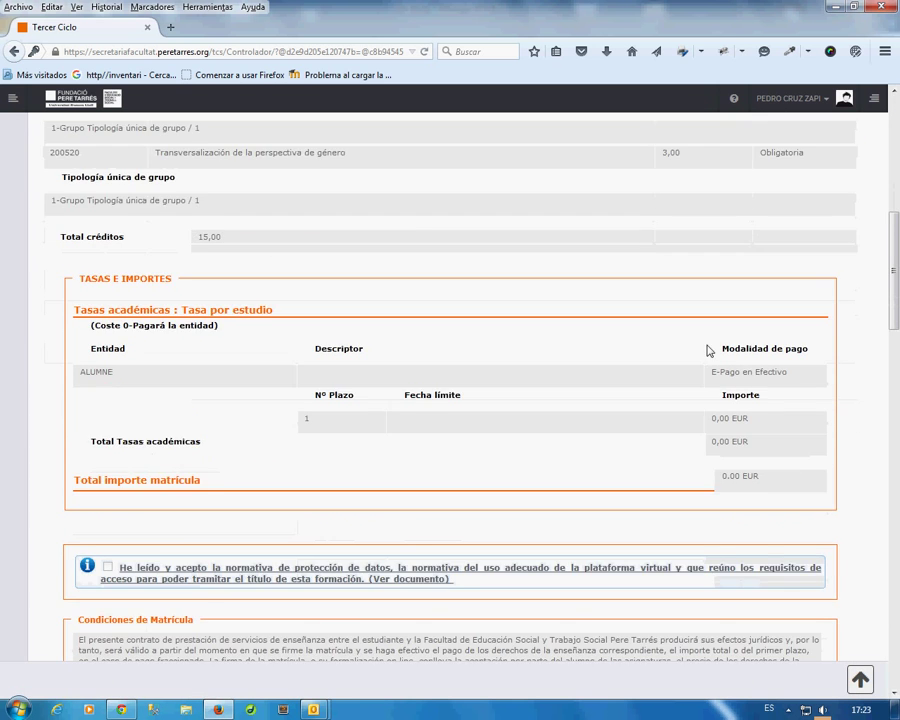
pyautogui.scroll(-2, 350, 350)
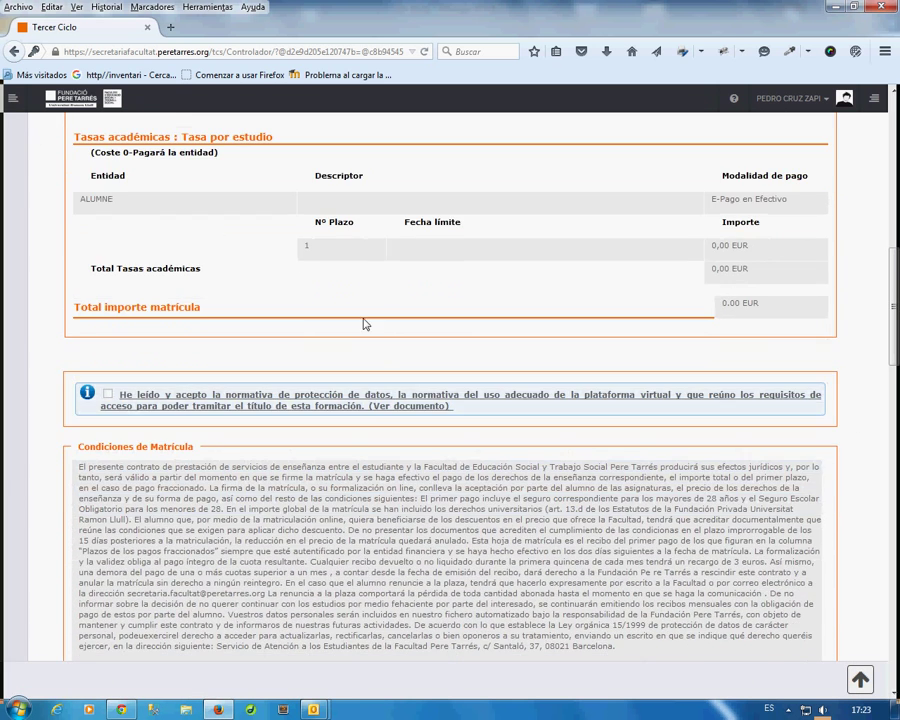
pyautogui.tripleClick(170, 406)
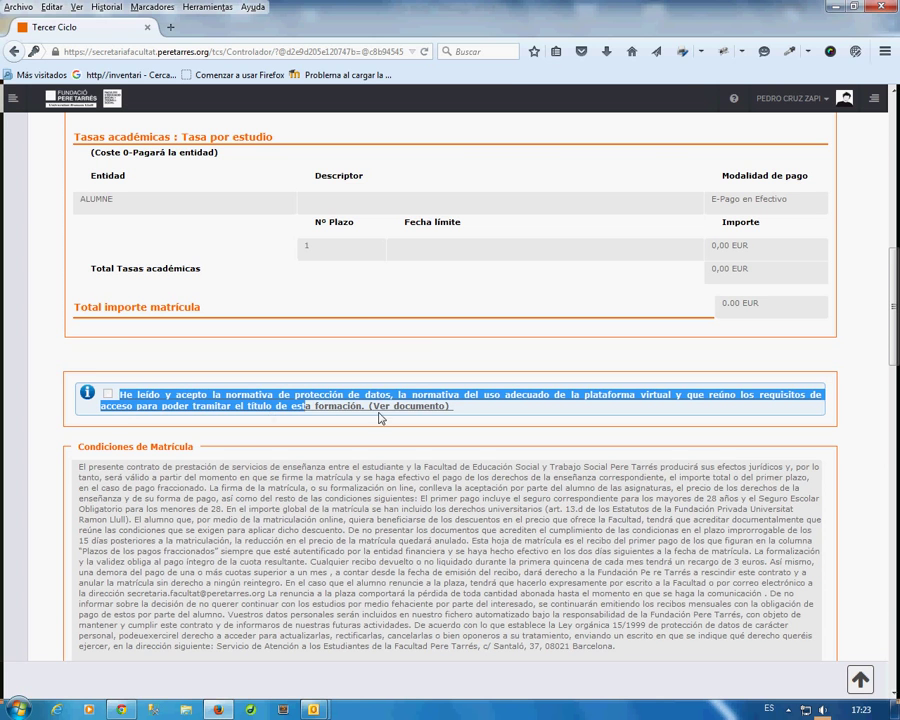
pyautogui.click(466, 420)
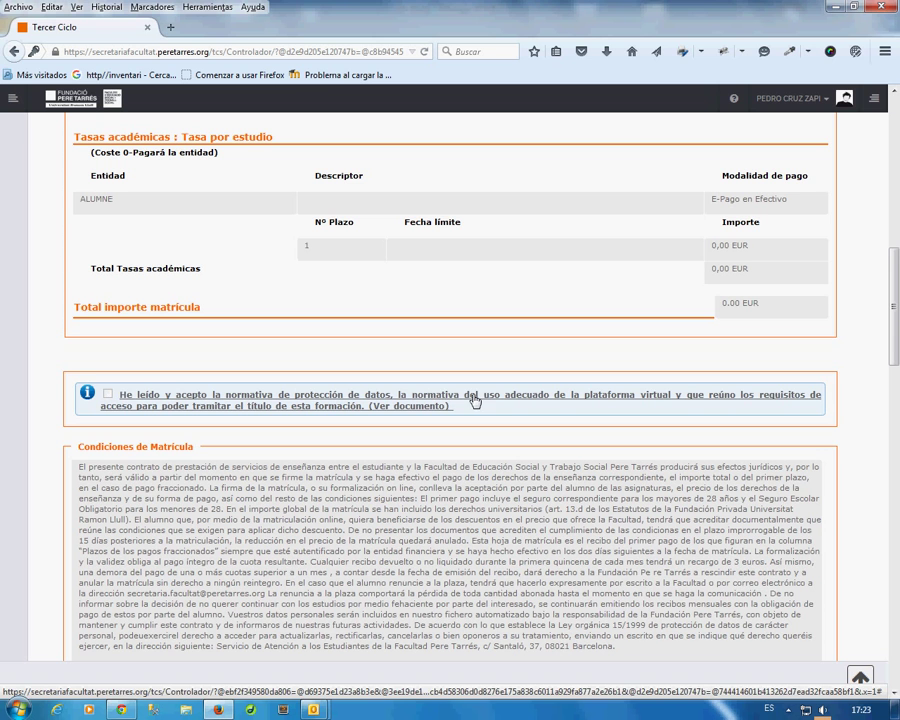
pyautogui.click(464, 399)
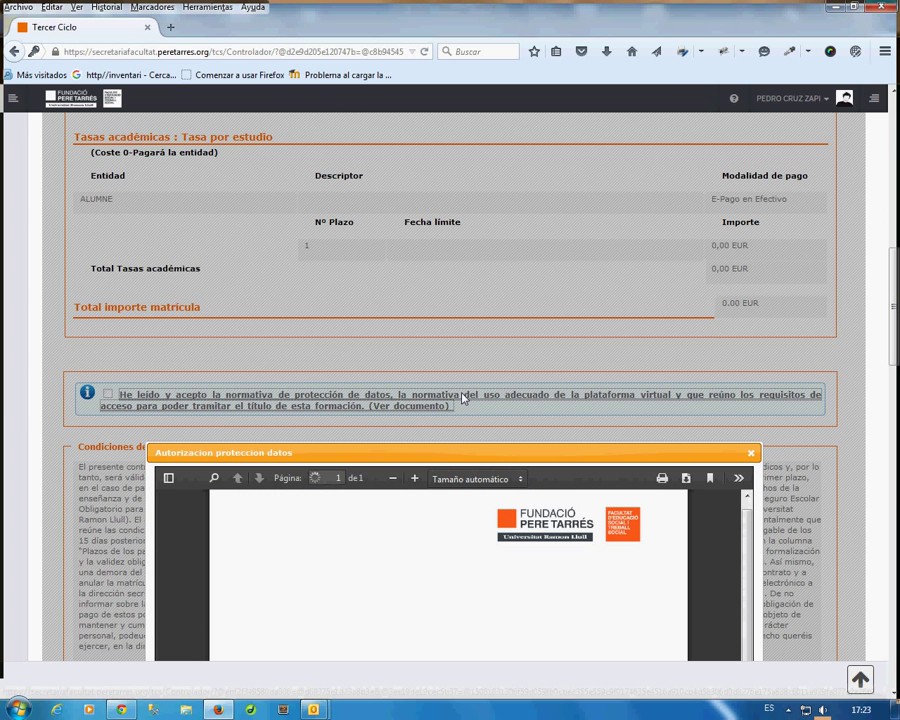
pyautogui.moveTo(888, 274); pyautogui.dragTo(893, 401)
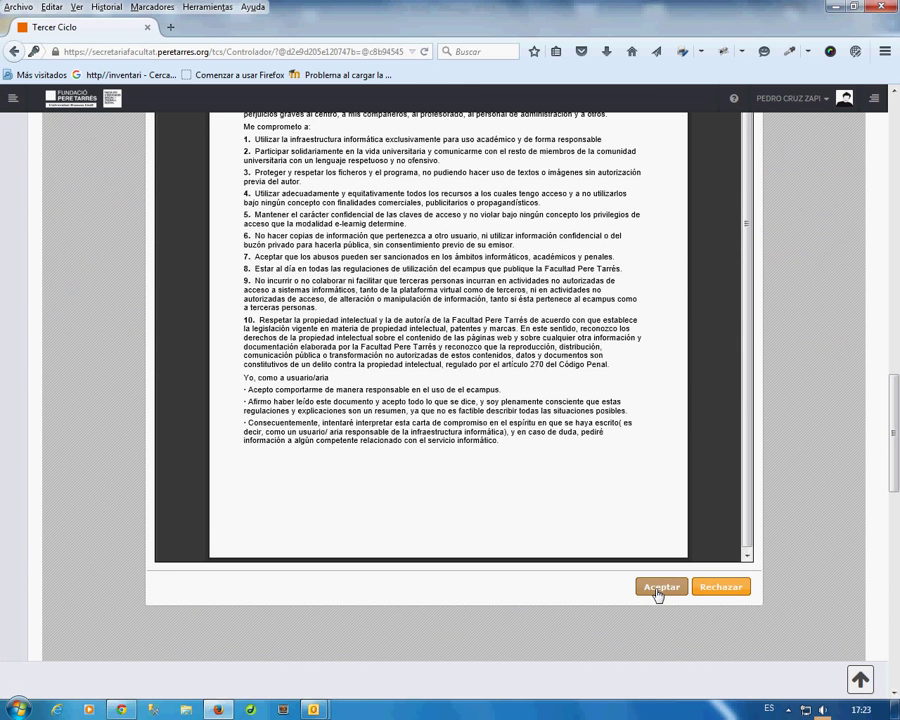
pyautogui.click(657, 592)
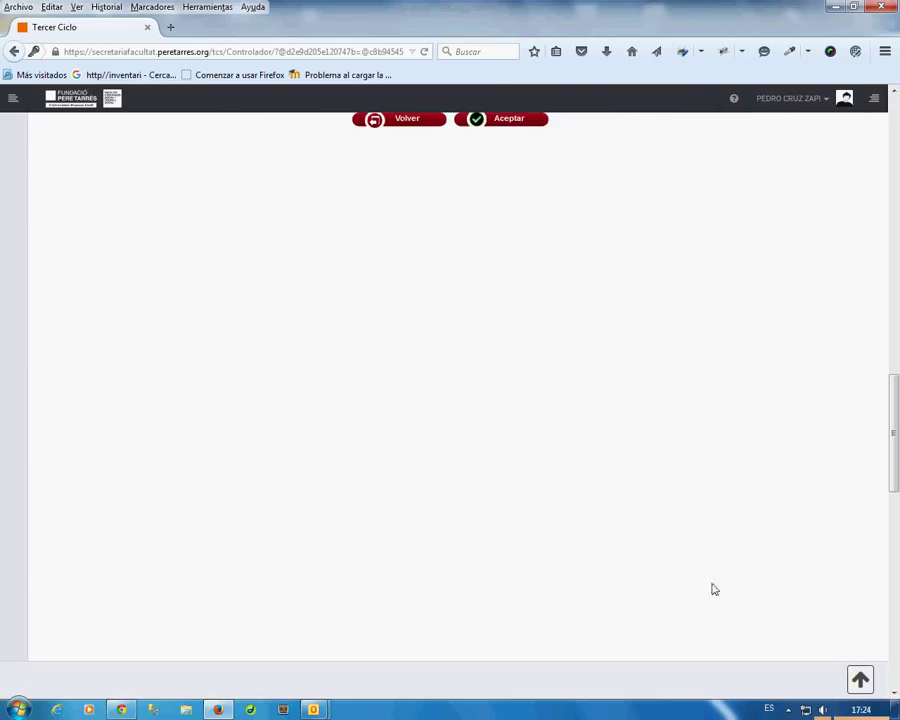
pyautogui.click(860, 681)
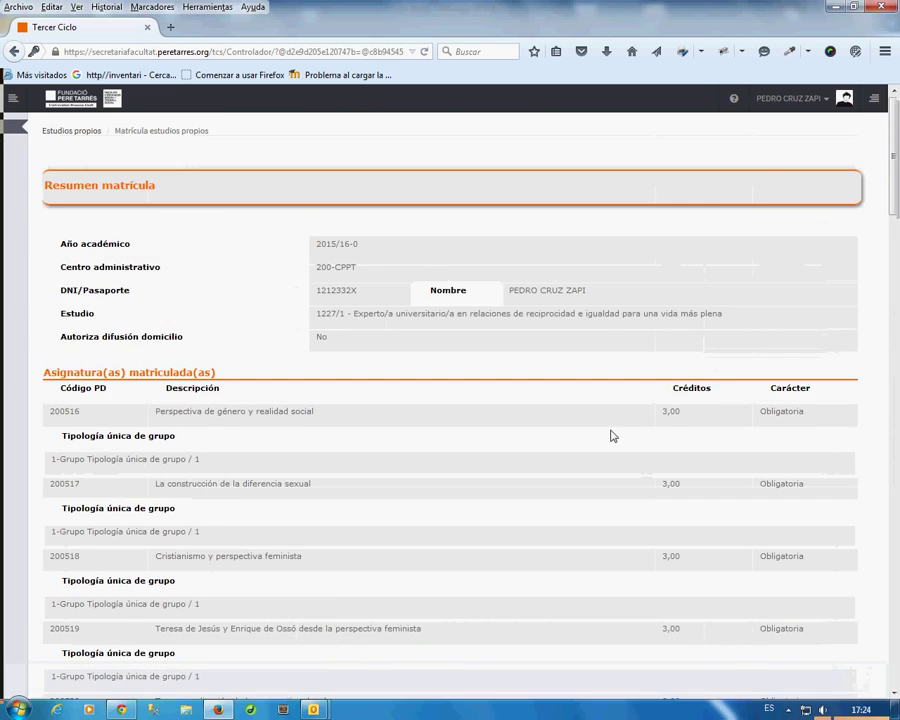
# Agree to the enrolment conditions, submit the summary, and cancel printing the document.
pyautogui.scroll(-2, 613, 434)
pyautogui.scroll(-4, 613, 434)
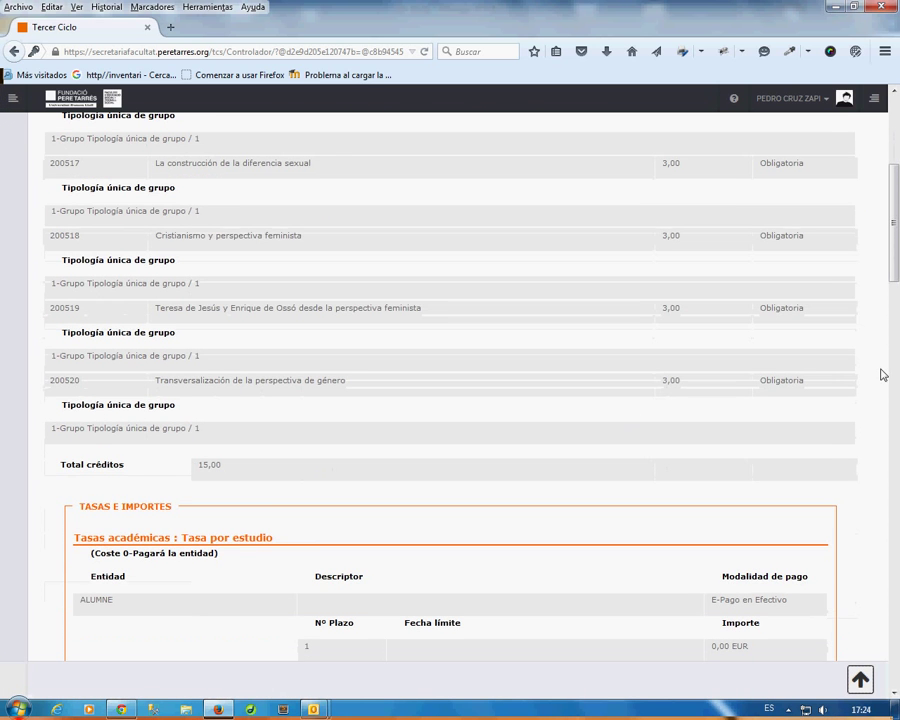
pyautogui.moveTo(892, 257); pyautogui.dragTo(889, 369)
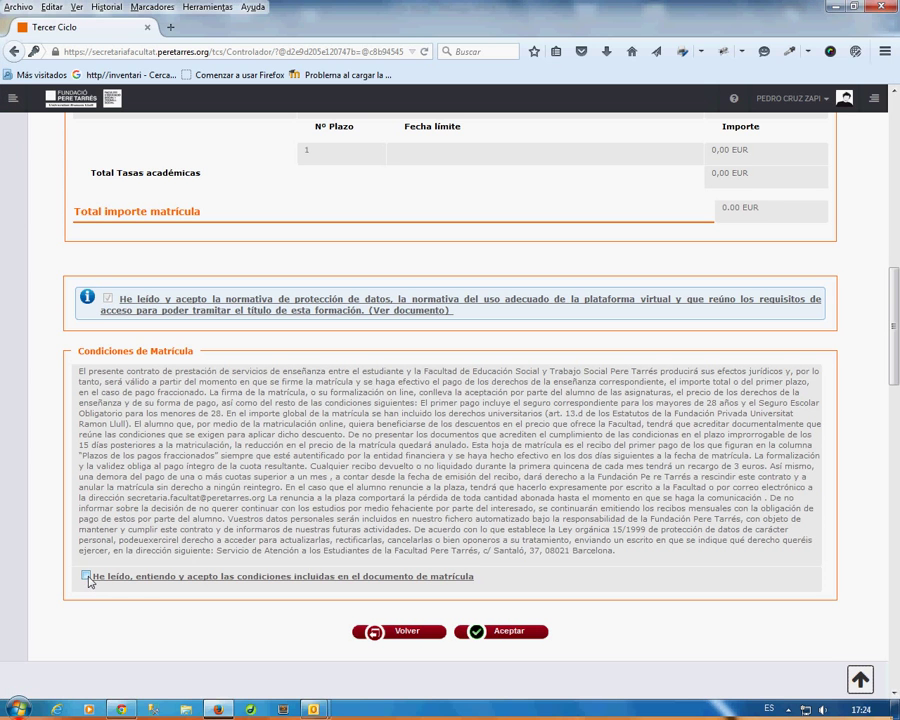
pyautogui.click(86, 577)
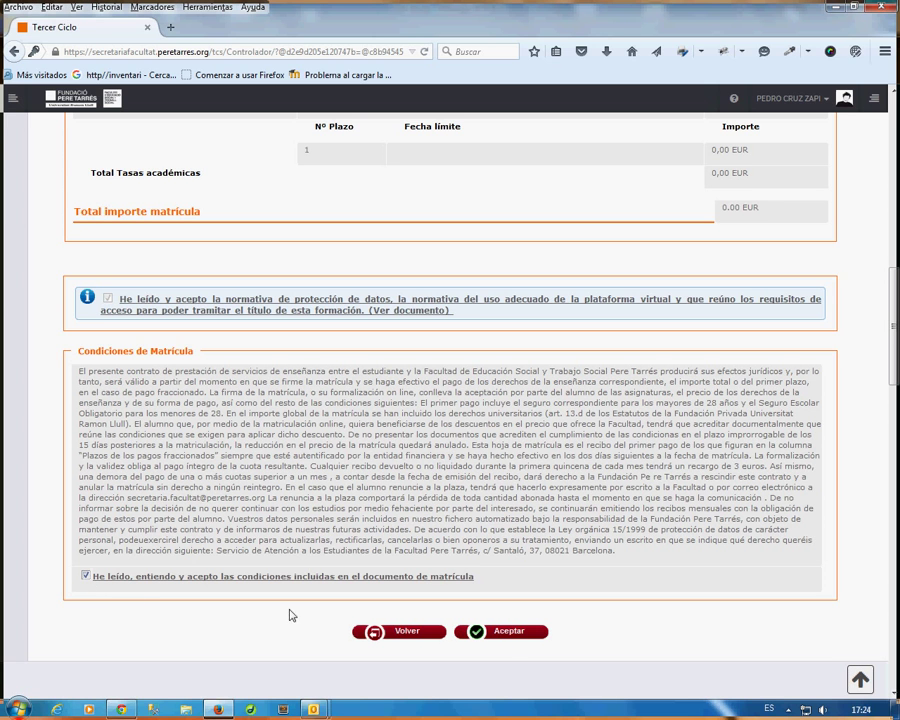
pyautogui.click(509, 637)
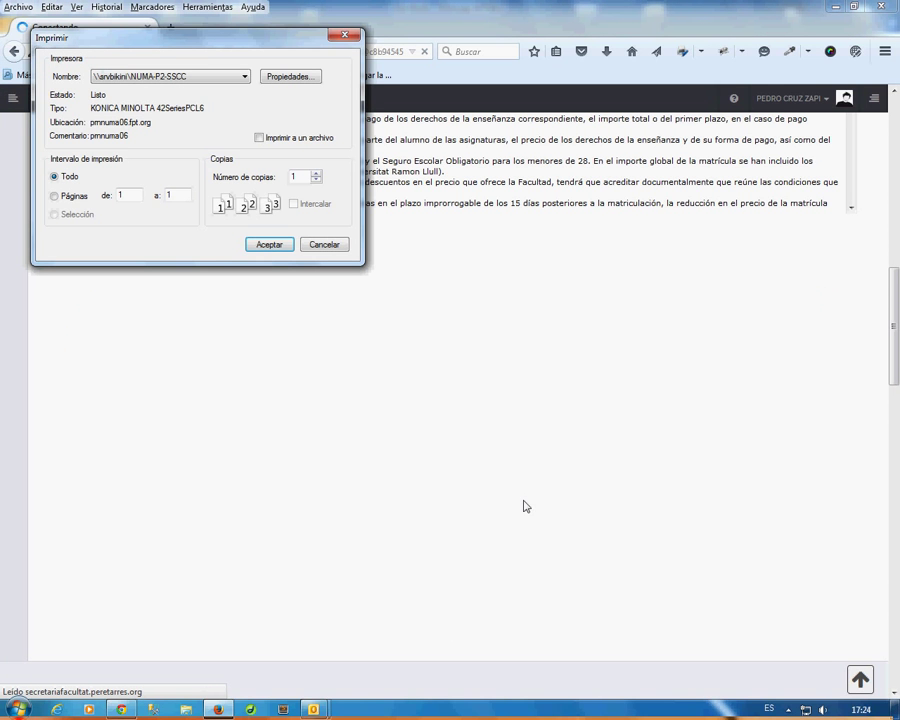
pyautogui.click(323, 245)
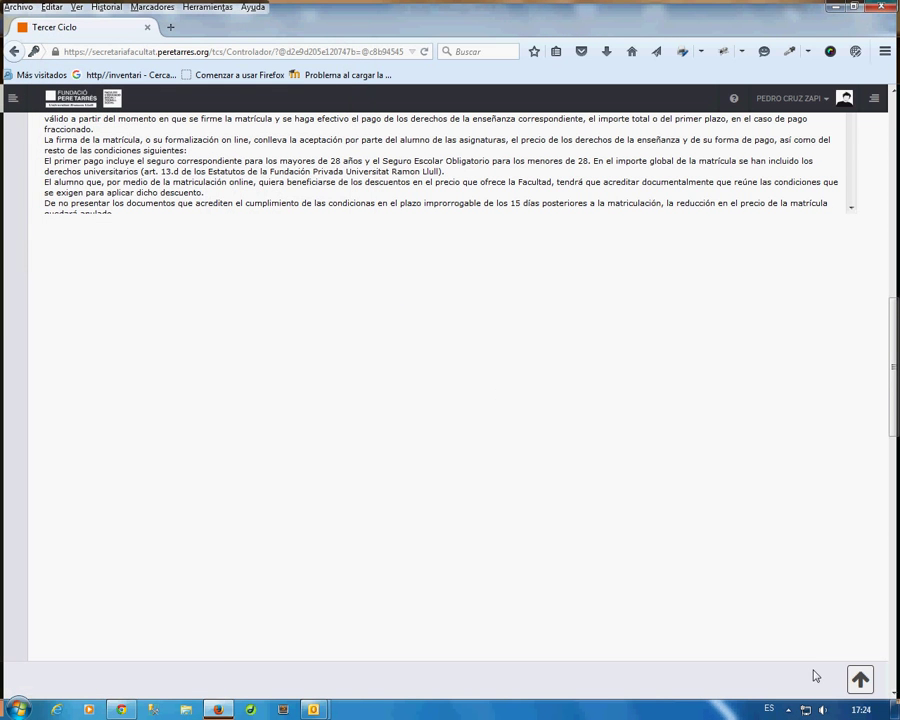
pyautogui.click(861, 682)
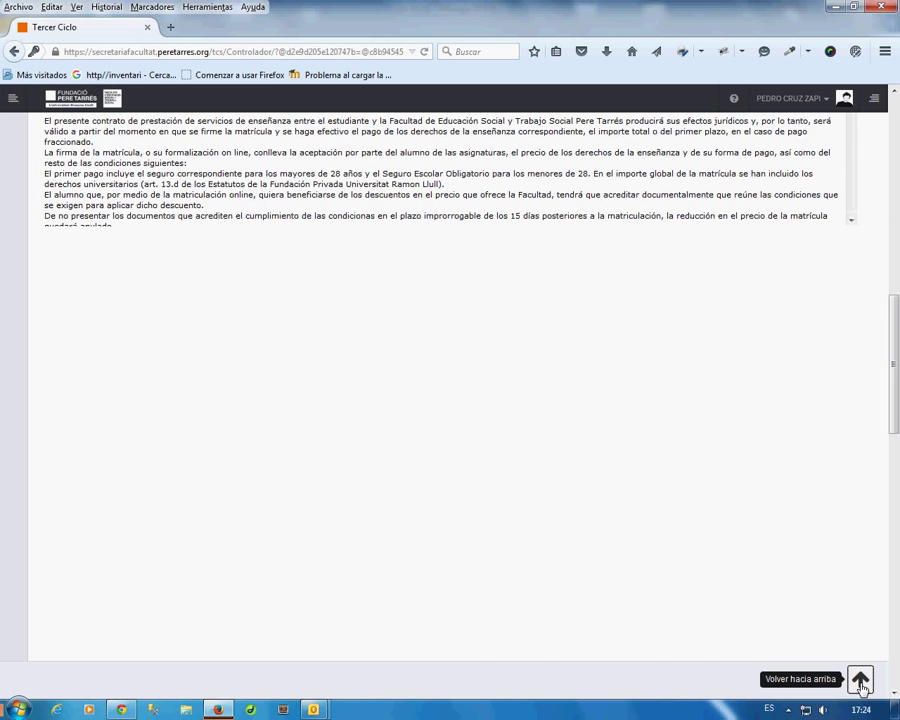
# Review the Solicitud de Matrícula and confirm it to complete the enrolment.
pyautogui.scroll(-3, 465, 300)
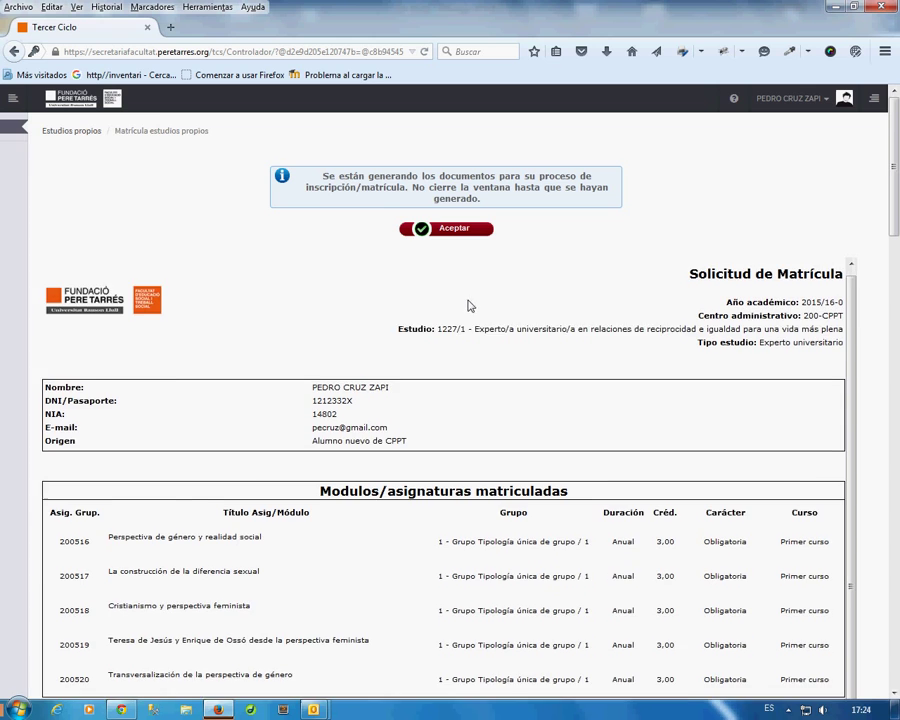
pyautogui.scroll(-9, 511, 451)
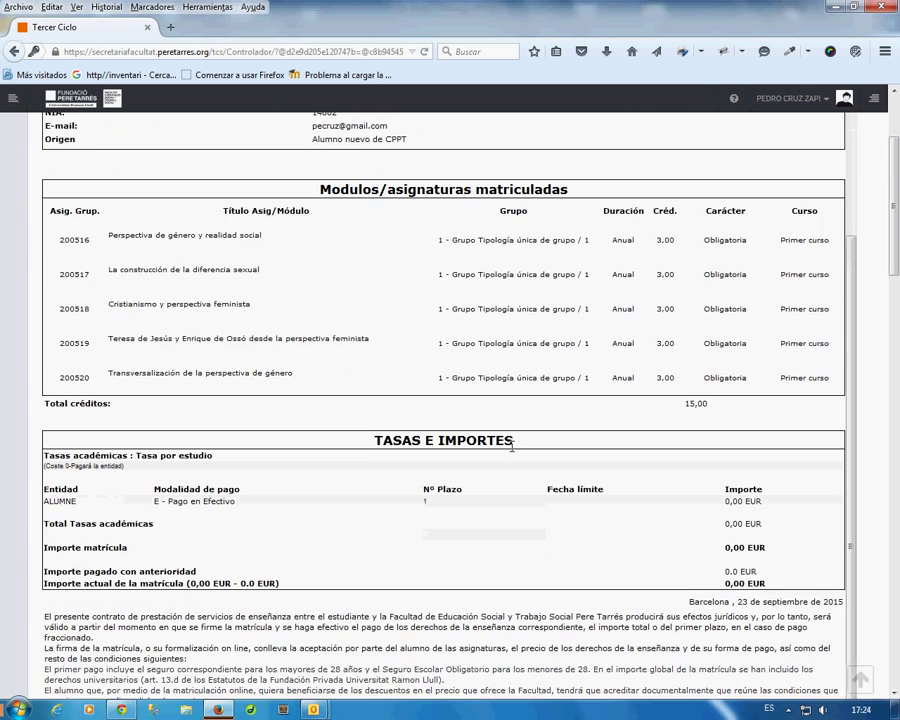
pyautogui.scroll(-2, 547, 430)
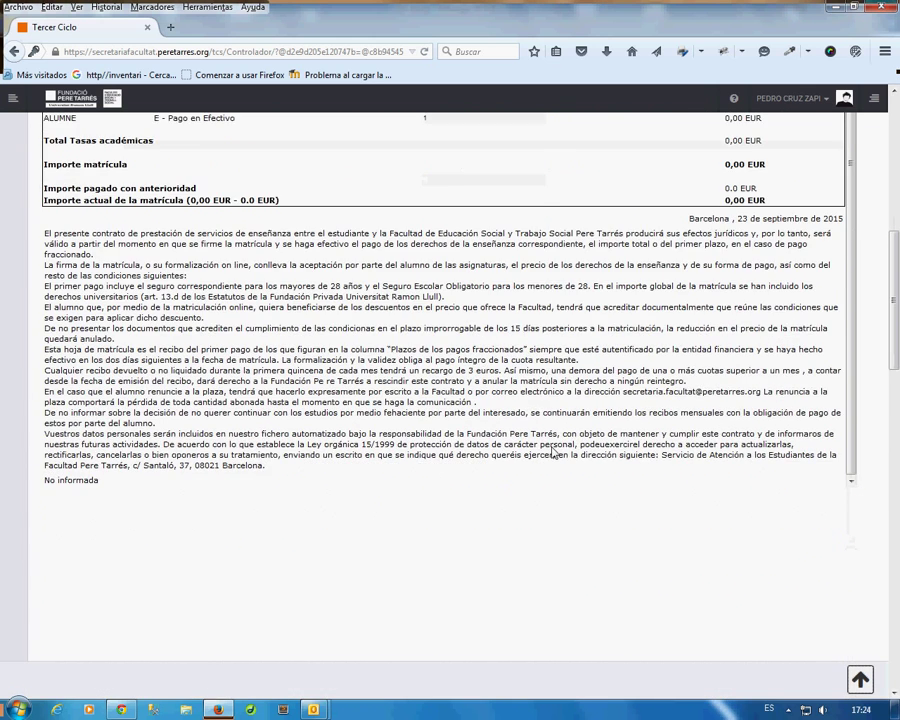
pyautogui.scroll(2, 540, 468)
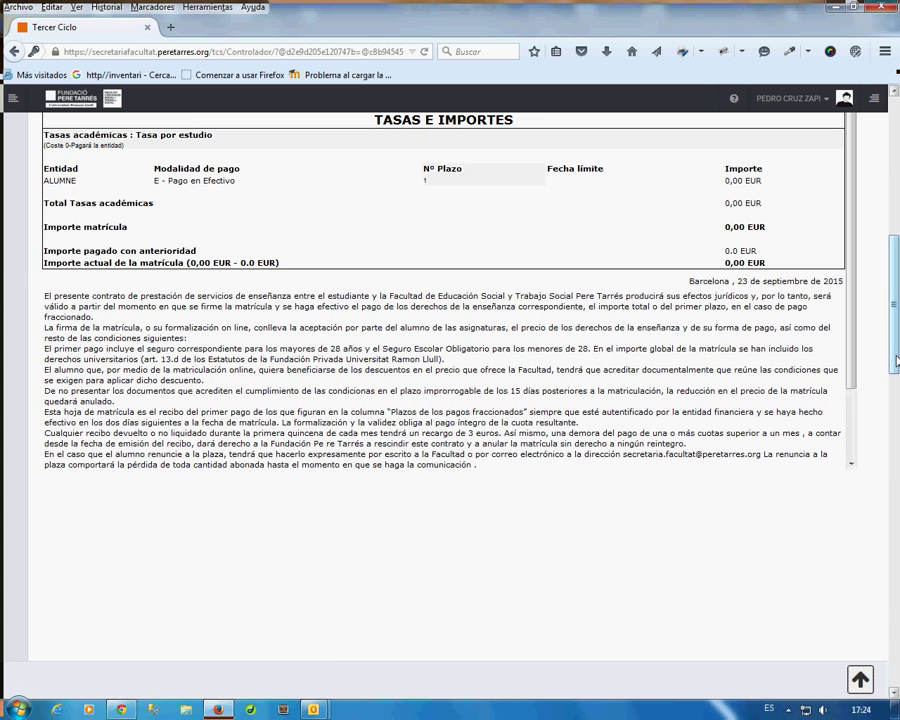
pyautogui.moveTo(896, 360); pyautogui.dragTo(897, 215)
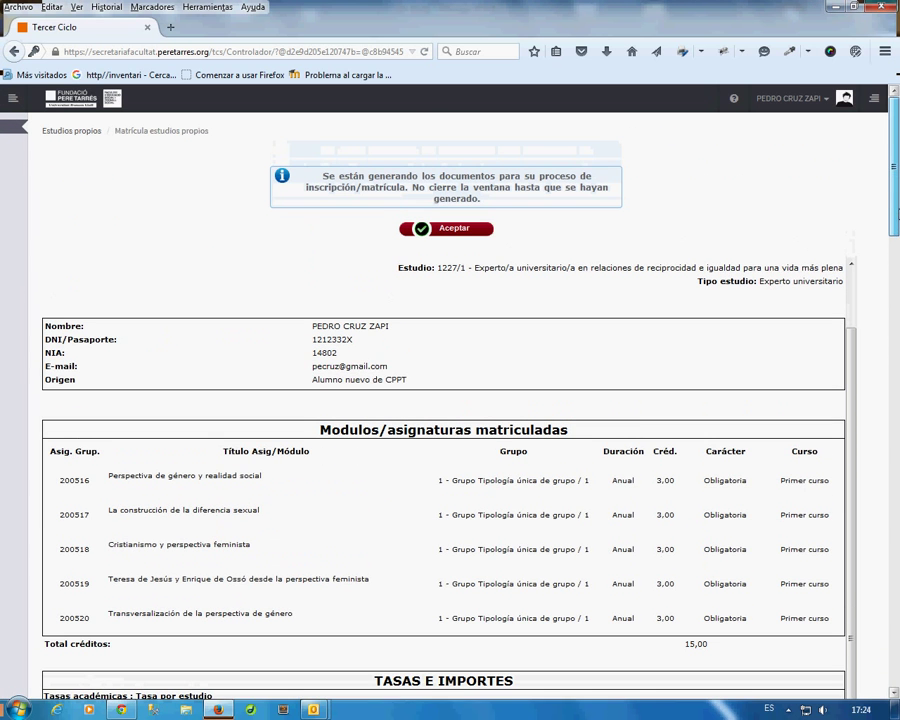
pyautogui.click(453, 230)
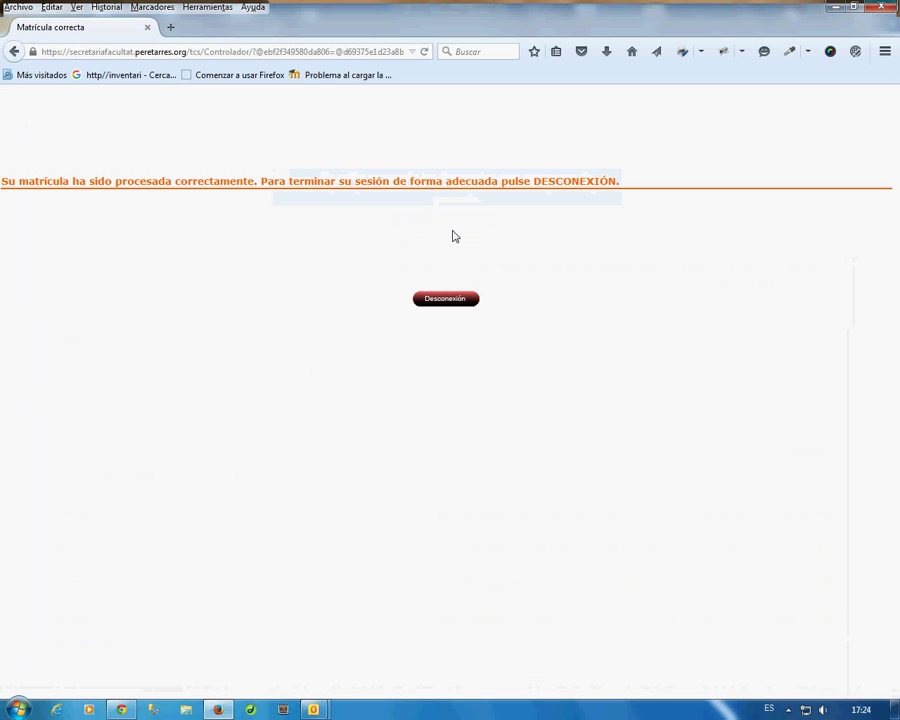